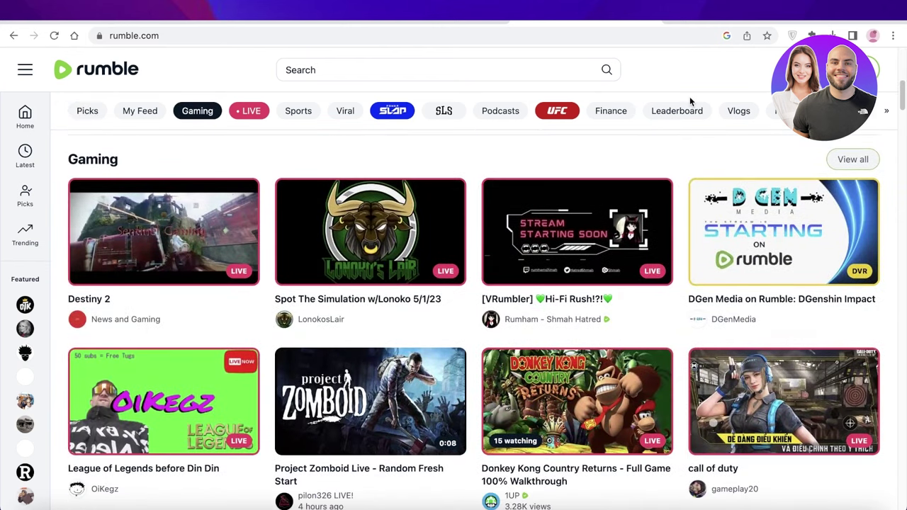
# Look through the homepage's video categories from Gaming to the page end, and view the expanded list of featured channels.
pyautogui.scroll(-3, 690, 97)
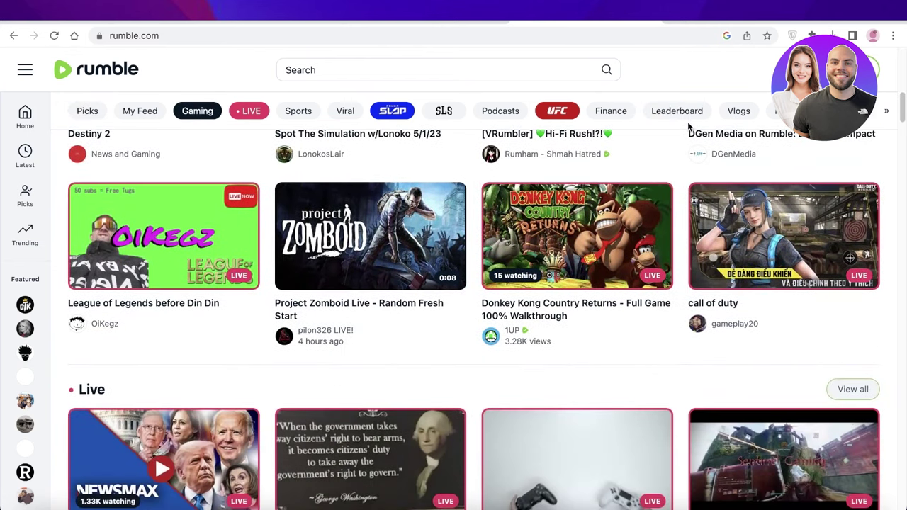
pyautogui.scroll(-1, 477, 220)
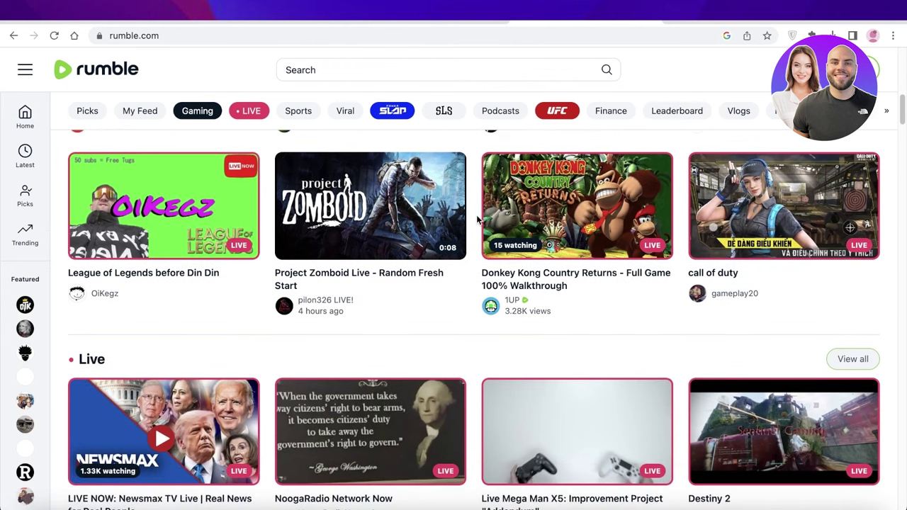
pyautogui.scroll(-10, 477, 219)
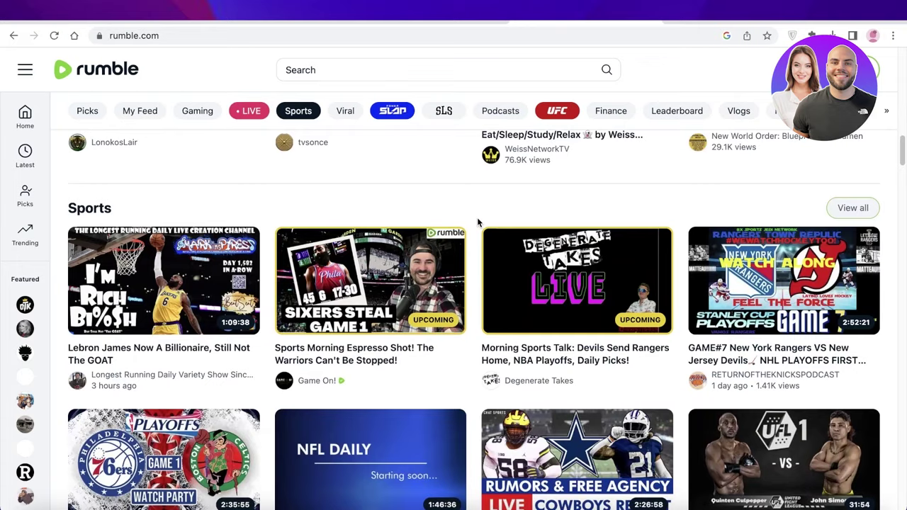
pyautogui.scroll(-6, 477, 219)
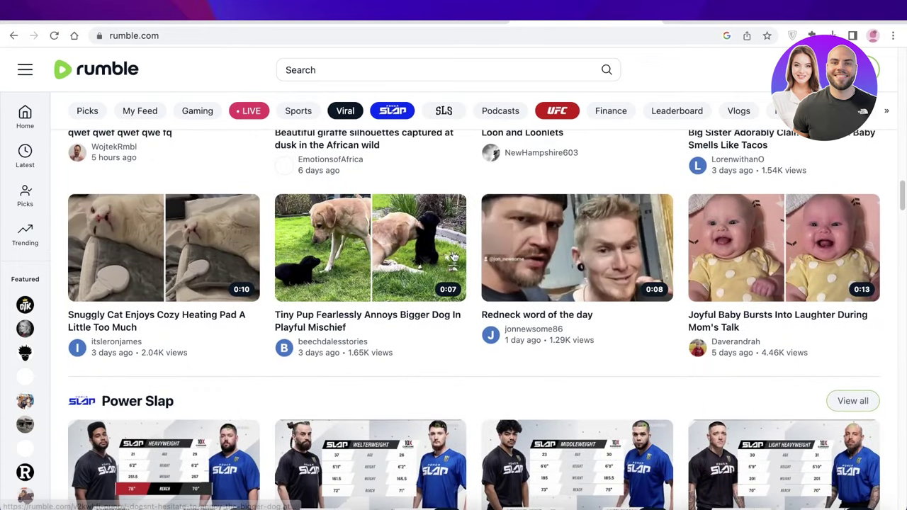
pyautogui.scroll(-4, 454, 258)
pyautogui.scroll(-15, 444, 274)
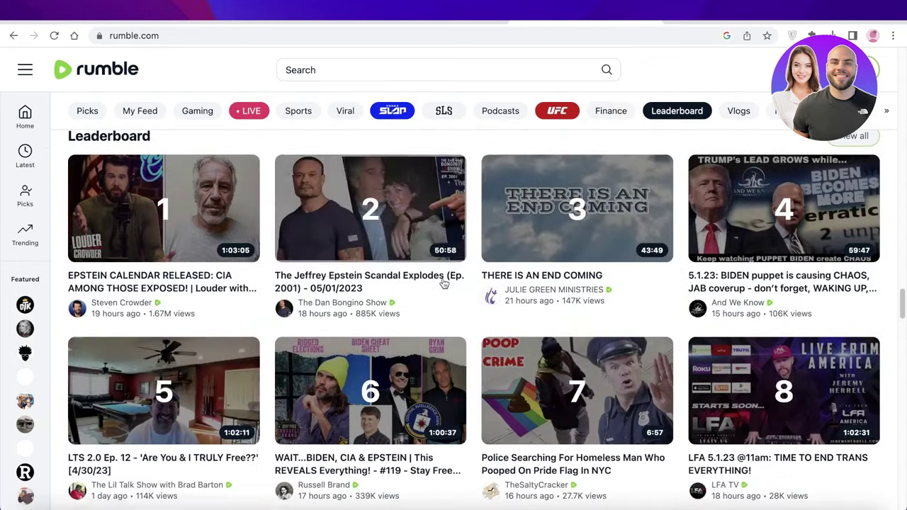
pyautogui.scroll(-15, 444, 284)
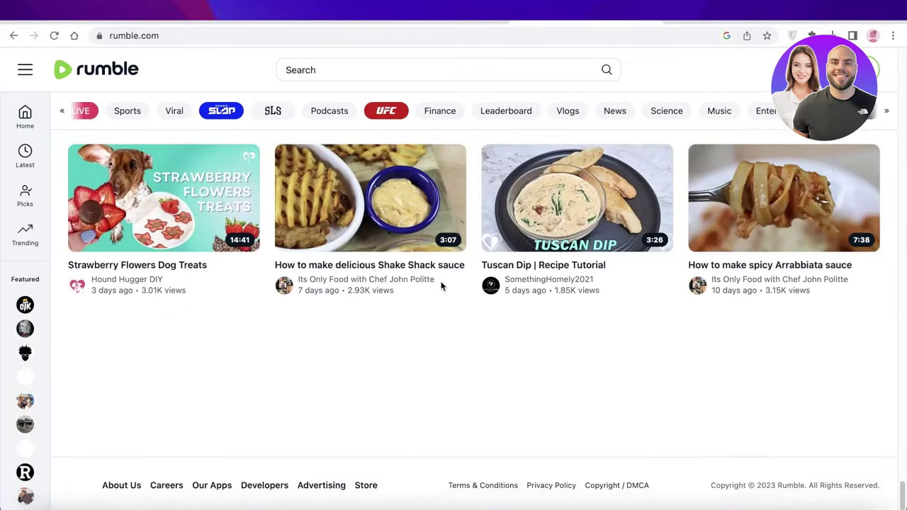
pyautogui.scroll(20, 439, 286)
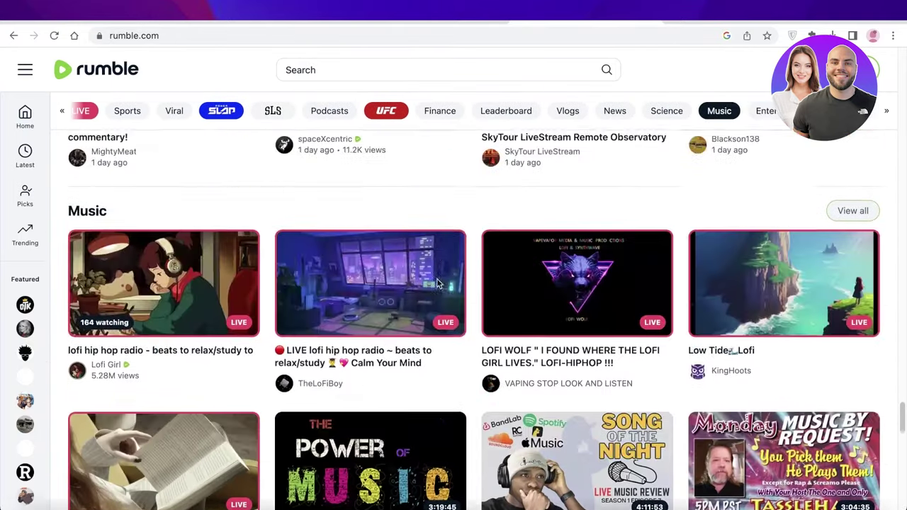
pyautogui.scroll(20, 431, 231)
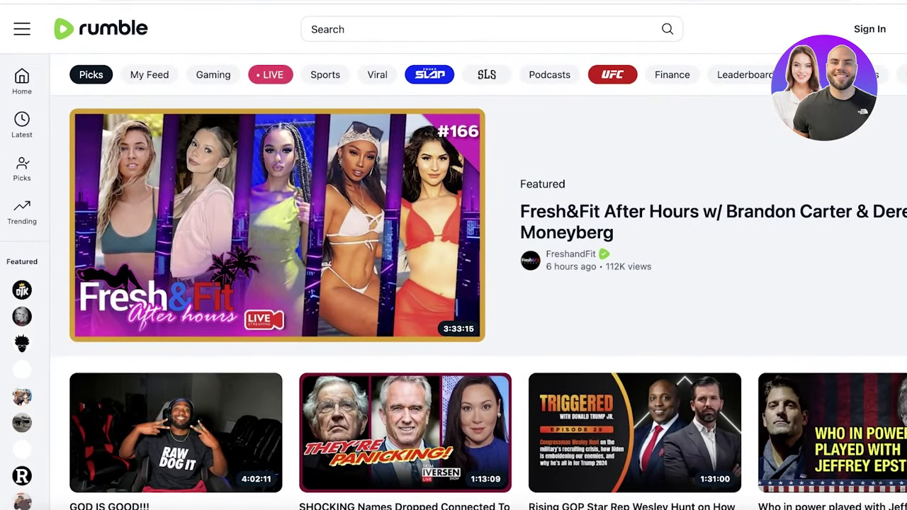
pyautogui.click(22, 28)
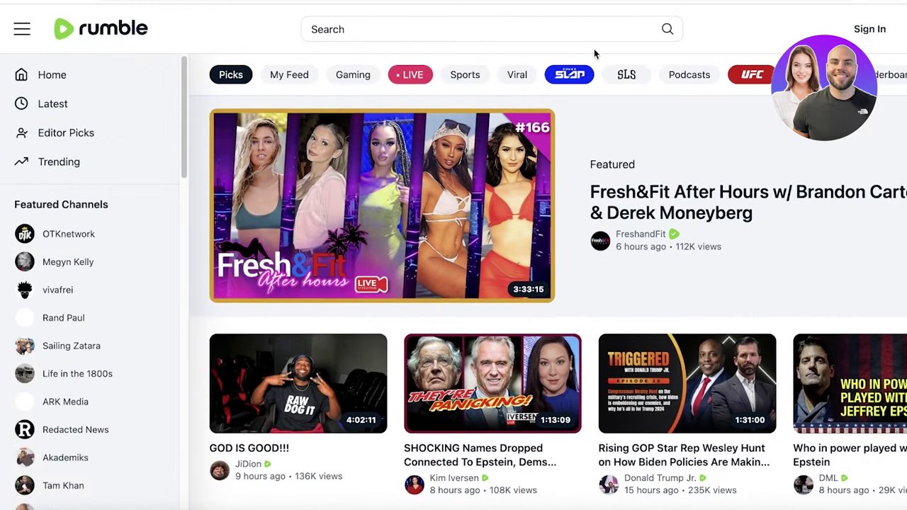
pyautogui.click(22, 29)
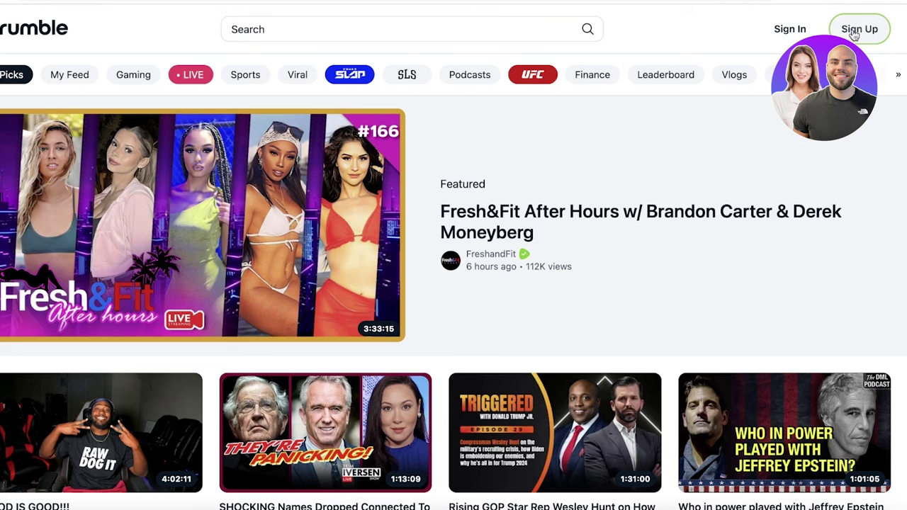
# Open the free account registration form and review its required and optional fields.
pyautogui.click(854, 31)
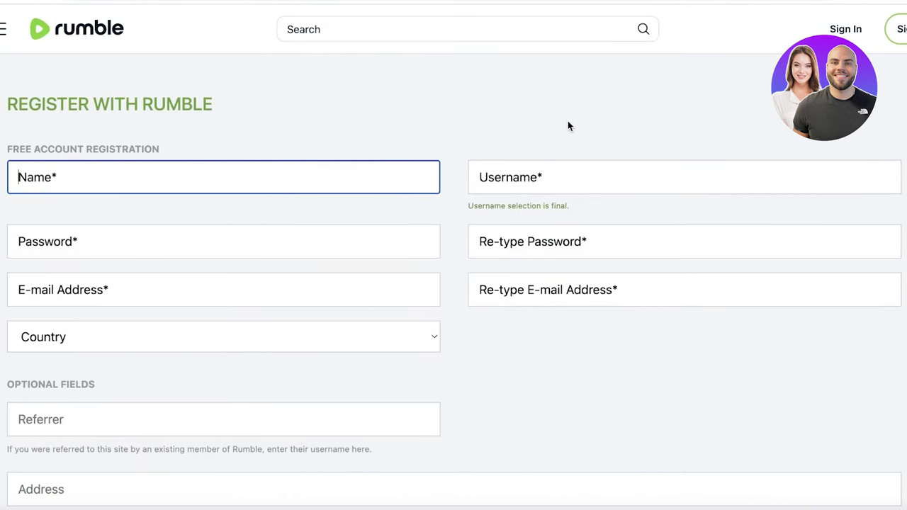
pyautogui.scroll(-6, 568, 126)
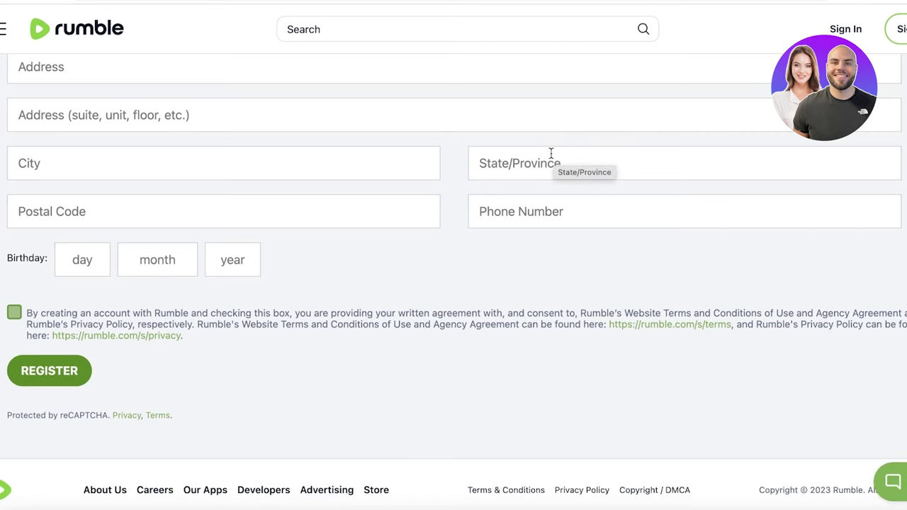
pyautogui.scroll(6, 550, 153)
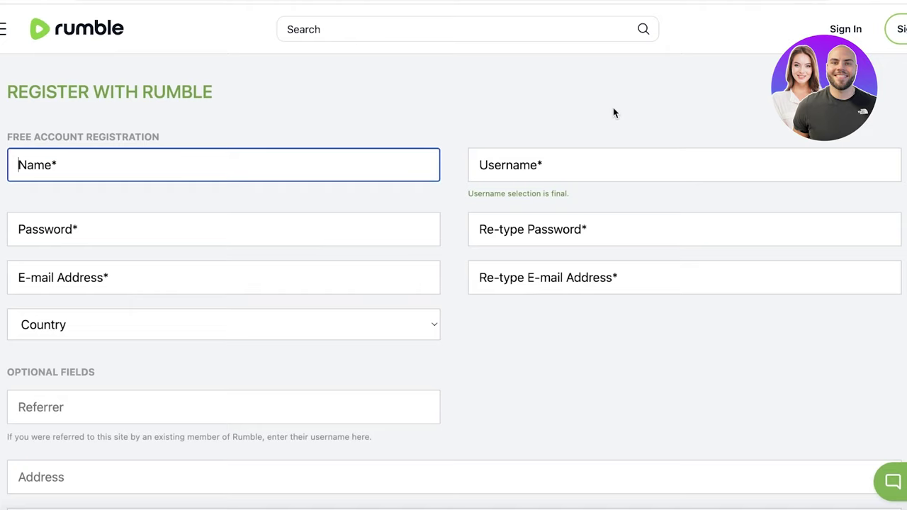
pyautogui.scroll(-2, 610, 110)
pyautogui.scroll(3, 610, 111)
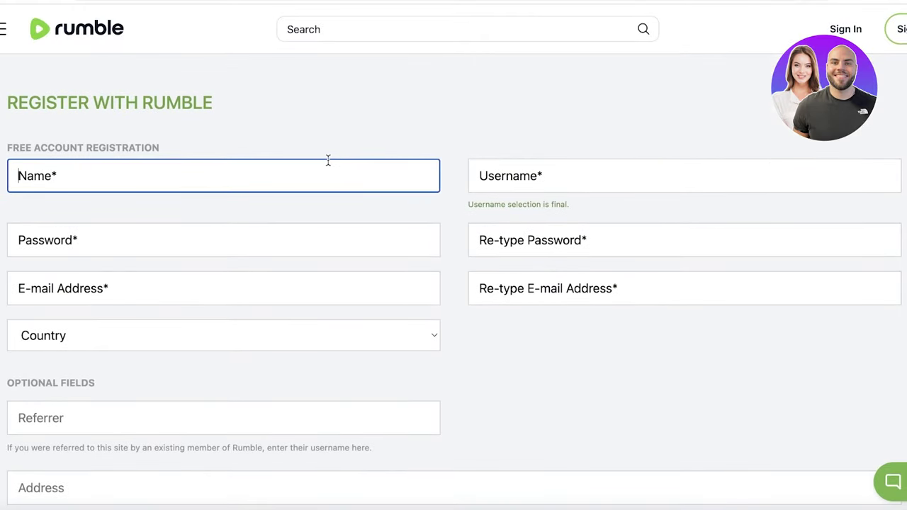
# Fill in the registration form with the saved personal details, including name, e-mail, country, address and birthday, and check the entries.
pyautogui.write('J')
pyautogui.press('Down')
pyautogui.press('Return')
pyautogui.scroll(-4, 322, 121)
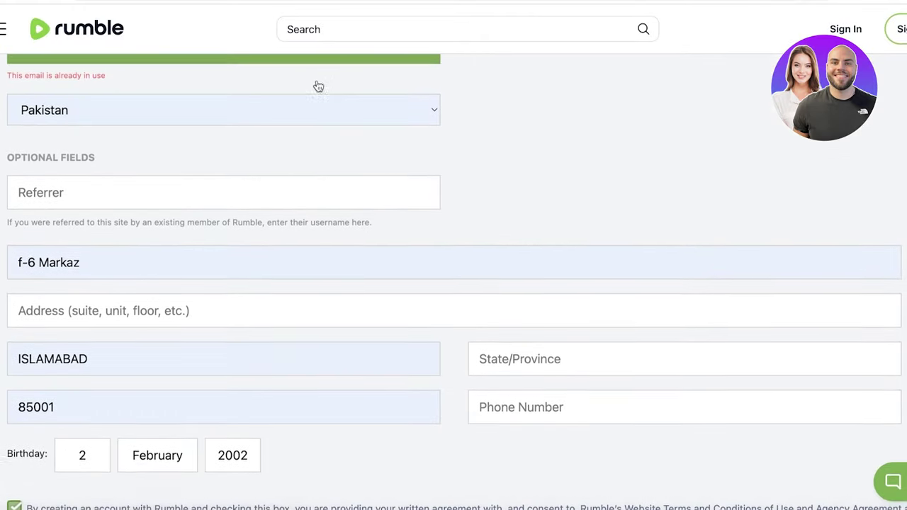
pyautogui.scroll(3, 287, 114)
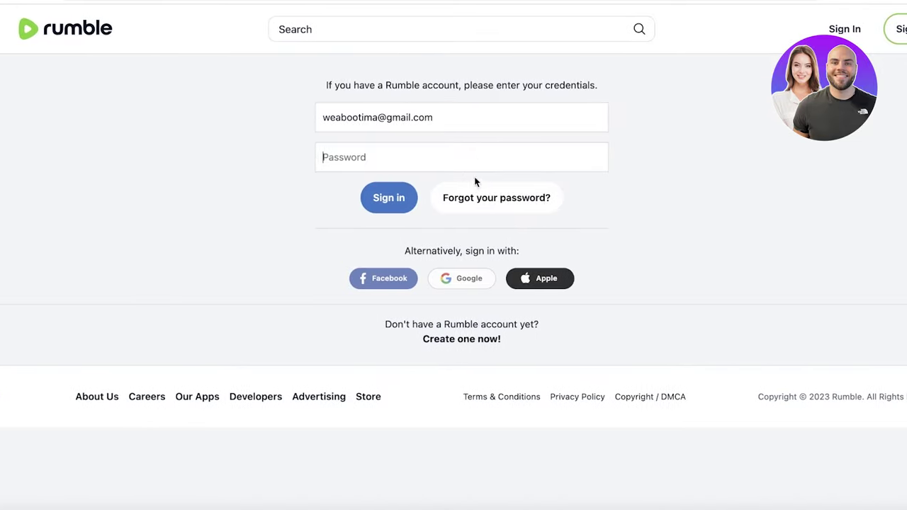
# Sign in with the account password and decline saving the password in the browser.
pyautogui.click(460, 159)
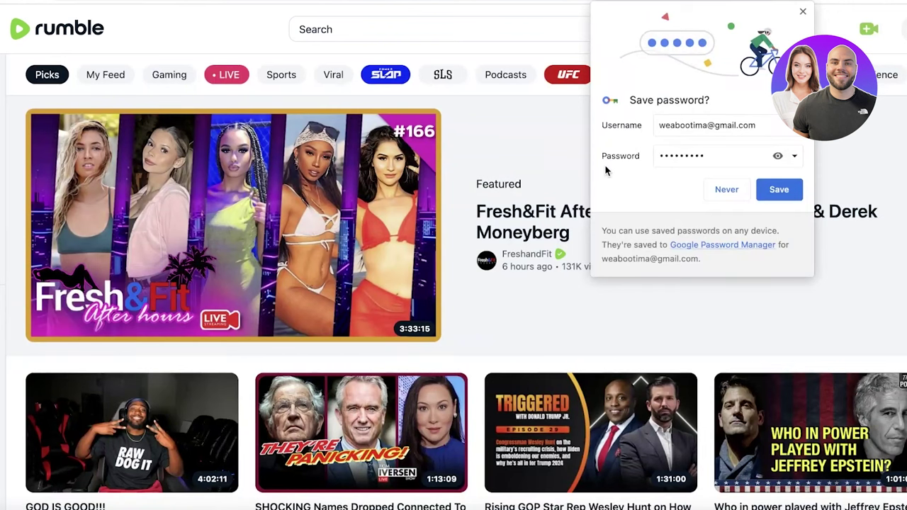
pyautogui.click(724, 190)
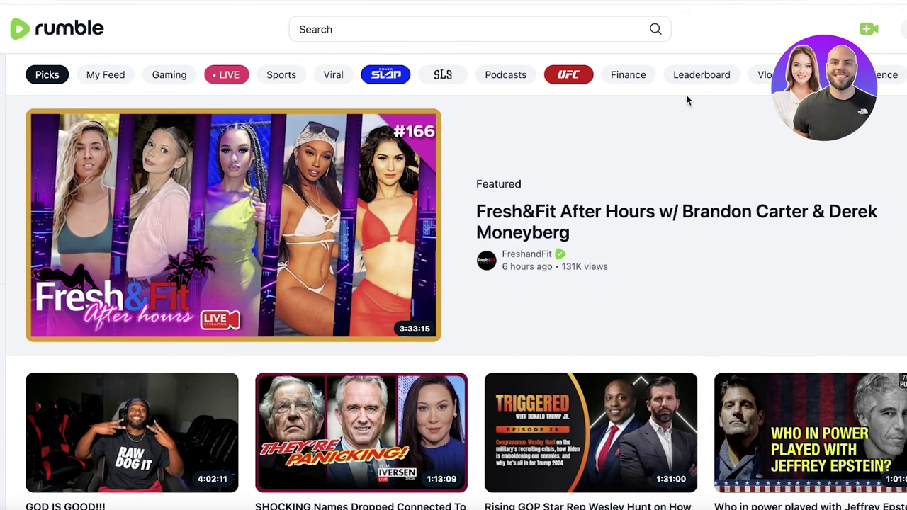
# Open the account overview and examine its balance, estimated earnings and recurring revenue sections.
pyautogui.click(904, 30)
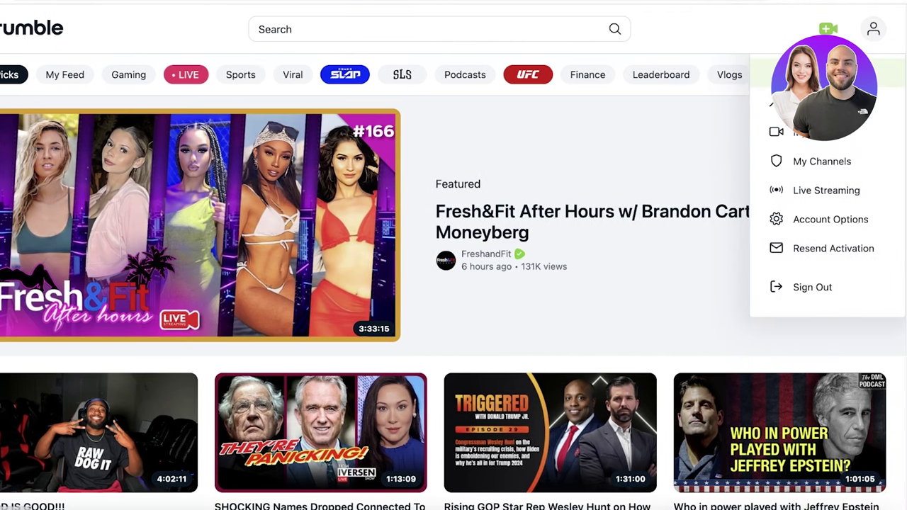
pyautogui.click(808, 74)
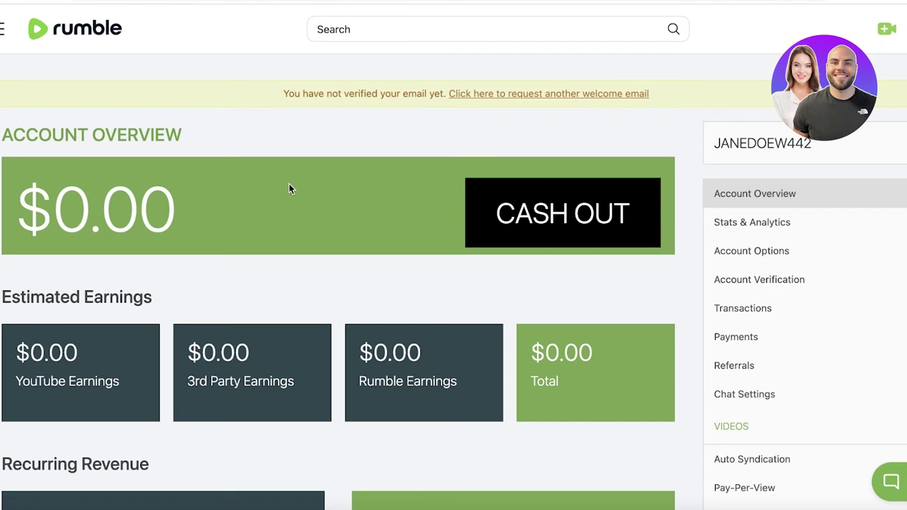
pyautogui.scroll(-8, 287, 189)
pyautogui.scroll(8, 285, 191)
pyautogui.scroll(-1, 449, 204)
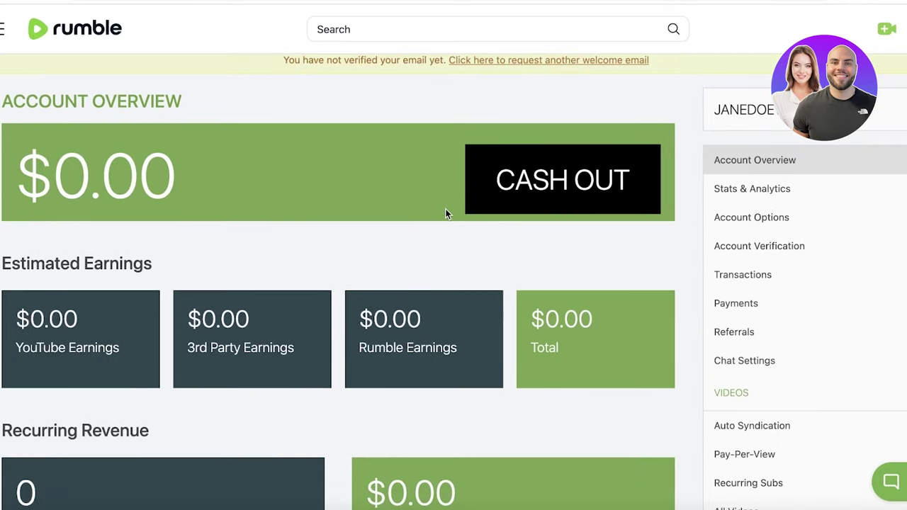
pyautogui.scroll(-3, 446, 212)
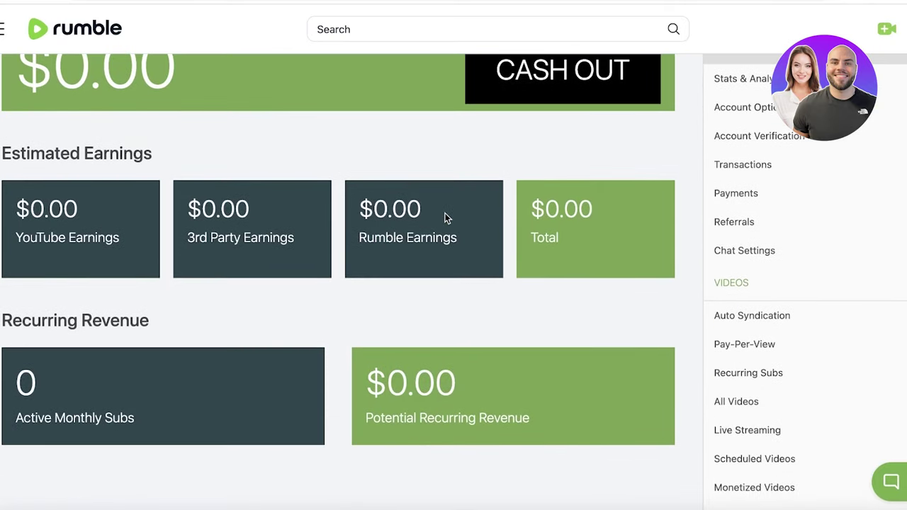
pyautogui.scroll(3, 446, 218)
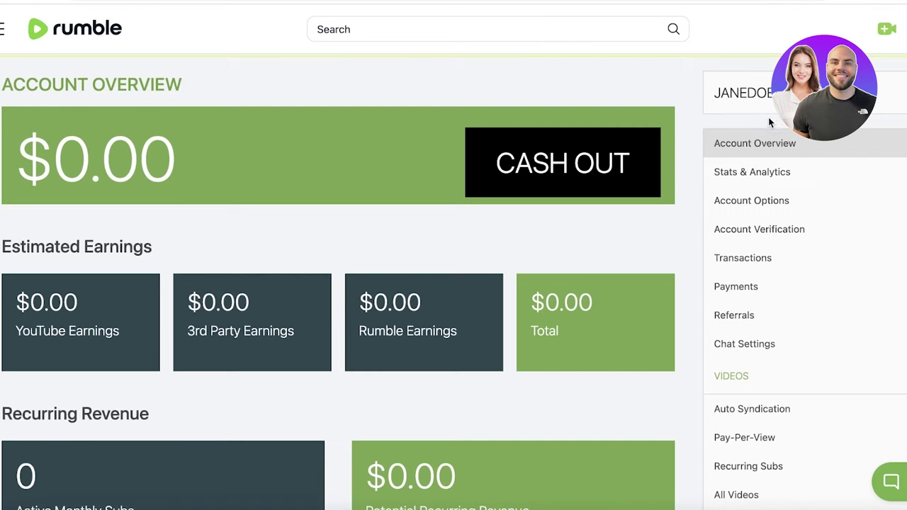
pyautogui.scroll(2, 644, 107)
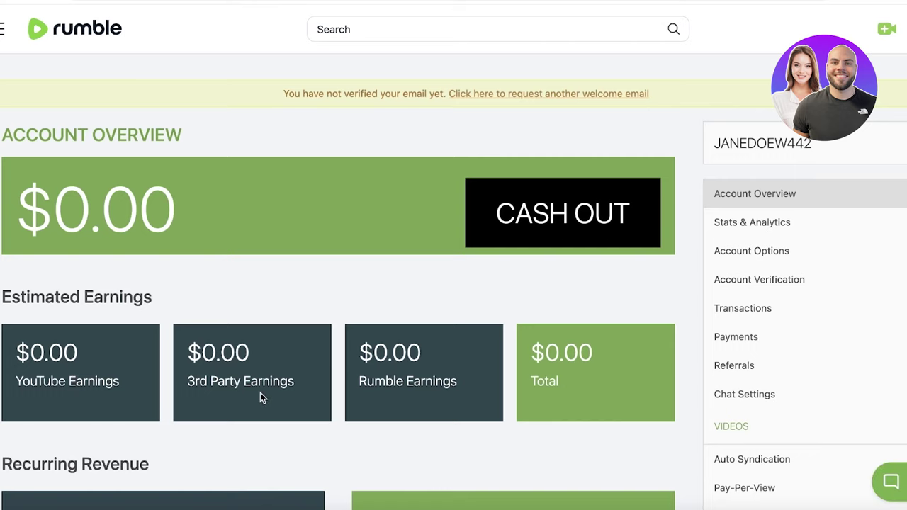
pyautogui.scroll(-4, 561, 372)
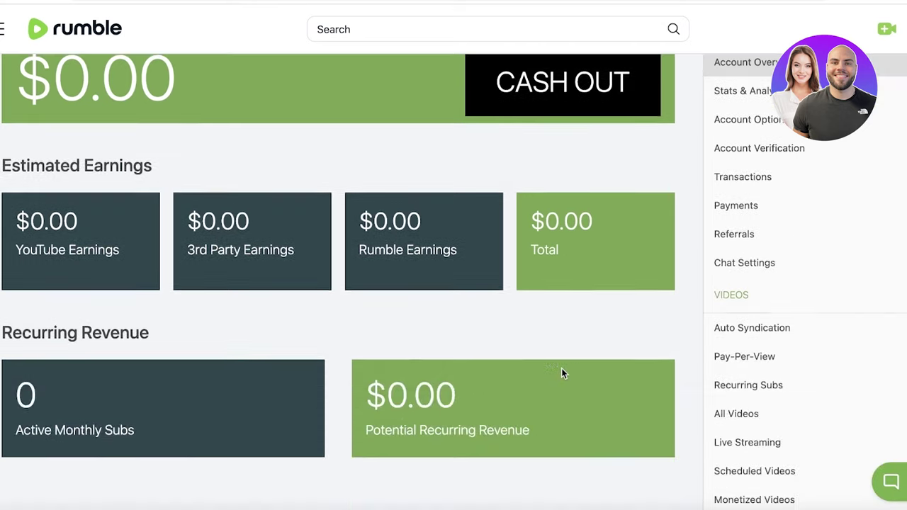
pyautogui.scroll(-5, 561, 372)
pyautogui.scroll(5, 562, 373)
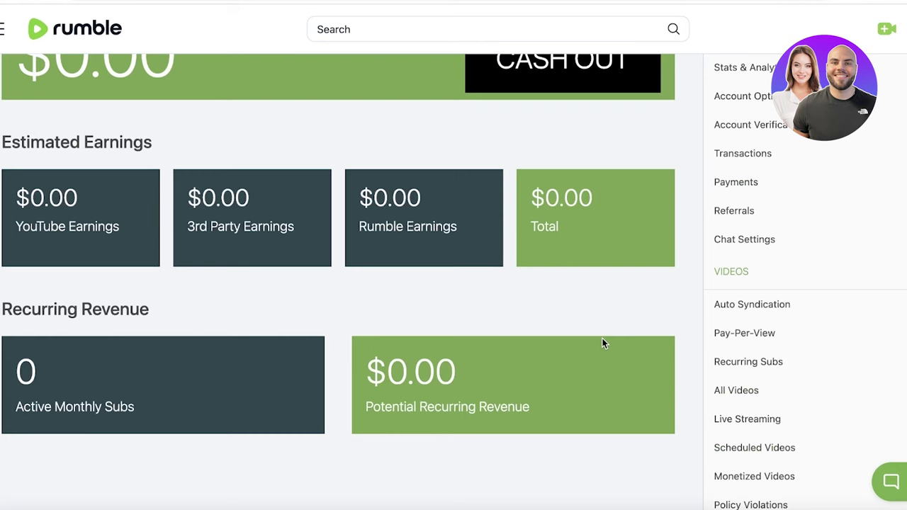
pyautogui.scroll(5, 602, 340)
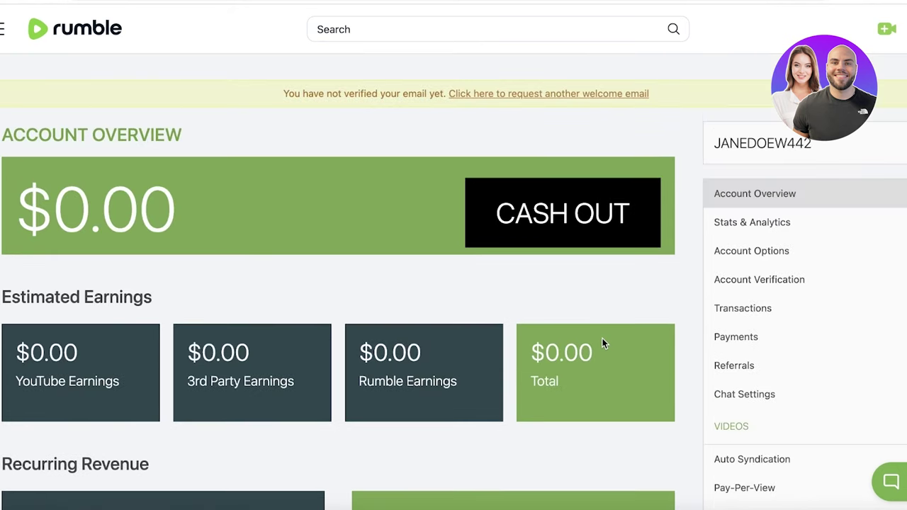
pyautogui.click(884, 28)
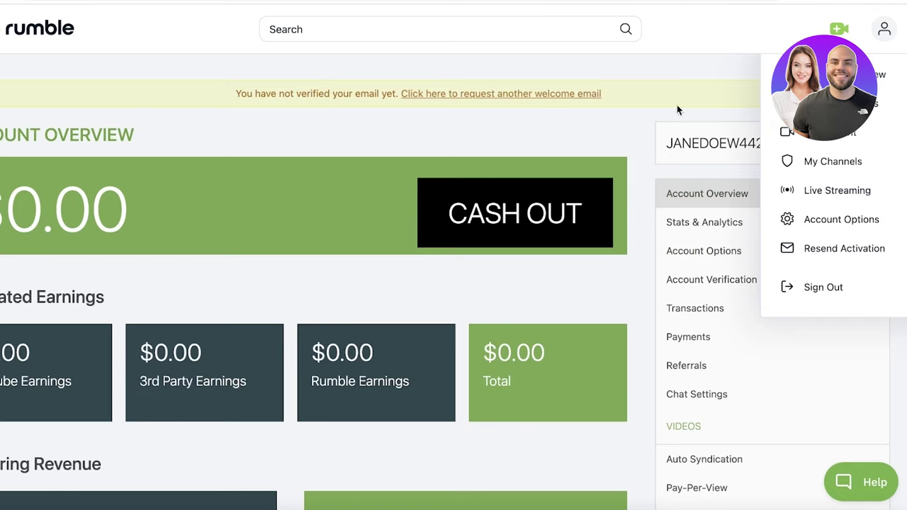
pyautogui.press('Escape')
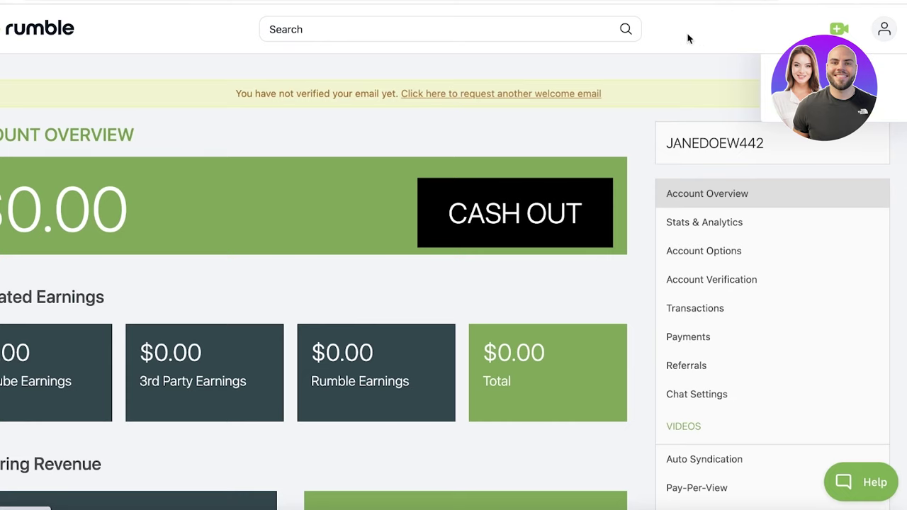
# Open the Auto Syndication settings for the account's videos.
pyautogui.scroll(-1, 676, 37)
pyautogui.scroll(-3, 671, 46)
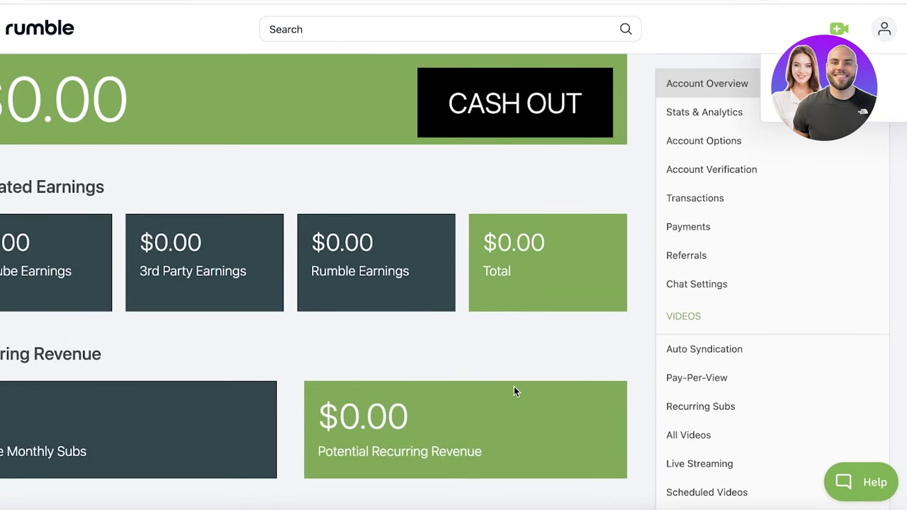
pyautogui.scroll(-4, 671, 360)
pyautogui.scroll(-2, 707, 360)
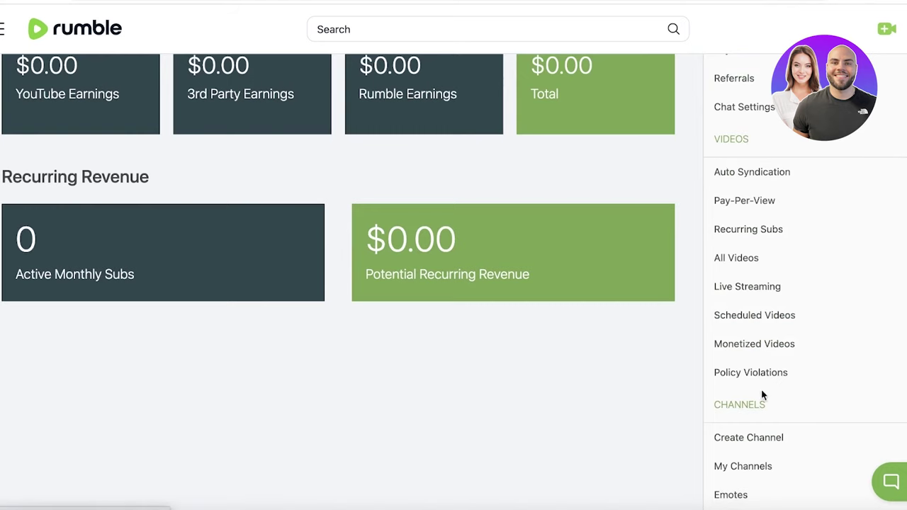
pyautogui.click(729, 172)
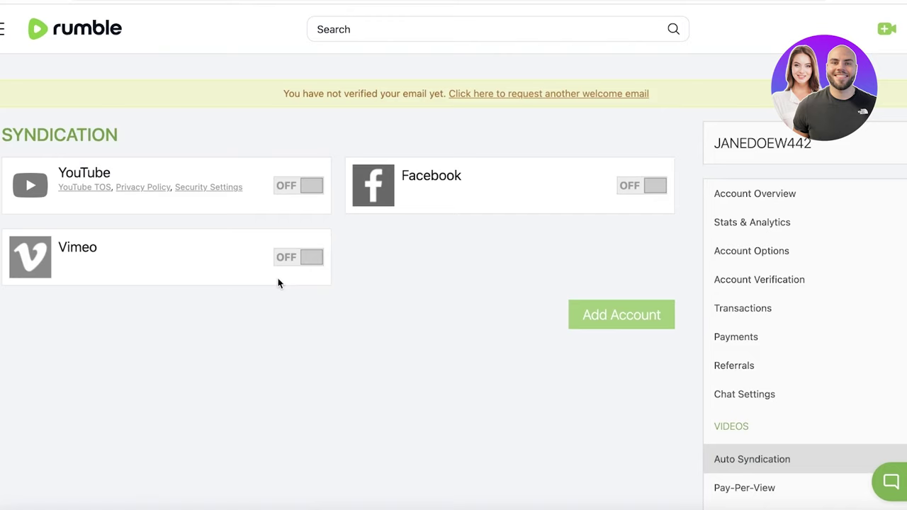
# Turn on YouTube syndication, choosing the Google account and allowing Rumble.com to manage its YouTube account.
pyautogui.click(298, 188)
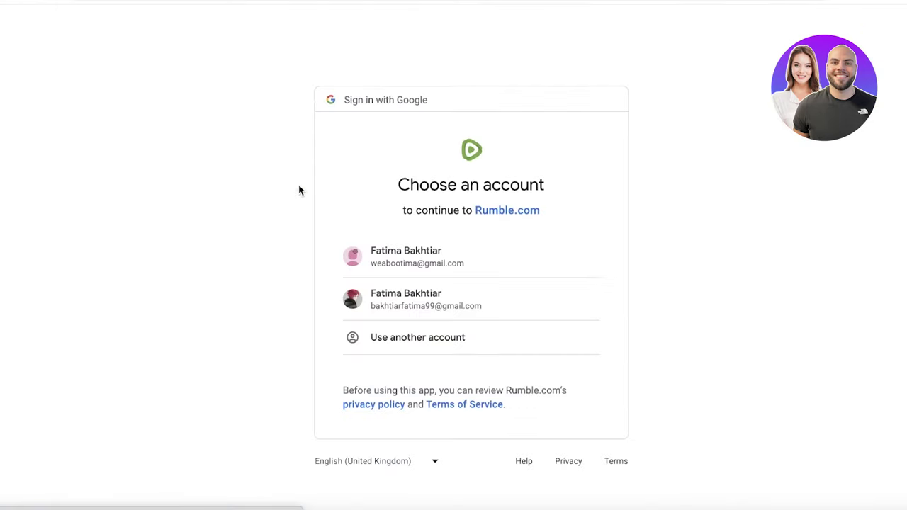
pyautogui.click(374, 241)
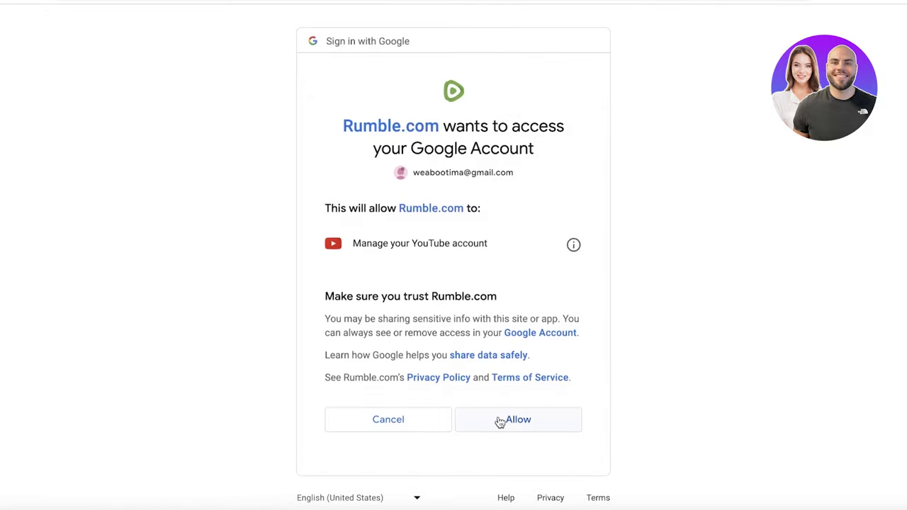
pyautogui.click(500, 422)
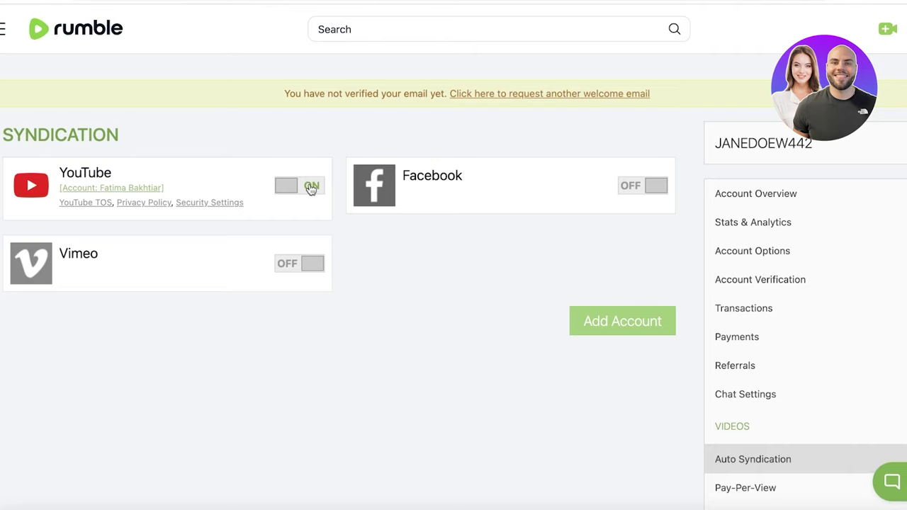
# Turn off YouTube syndication, disconnecting the linked YouTube account.
pyautogui.click(311, 186)
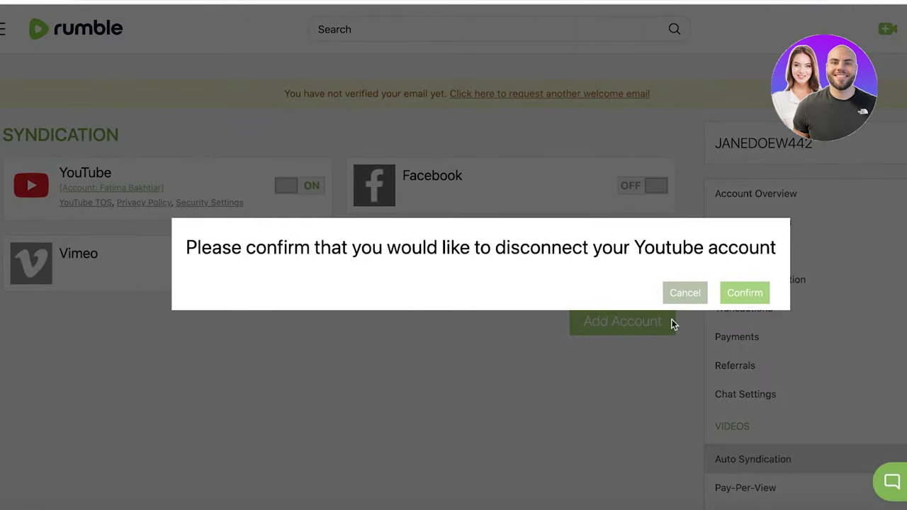
pyautogui.click(684, 294)
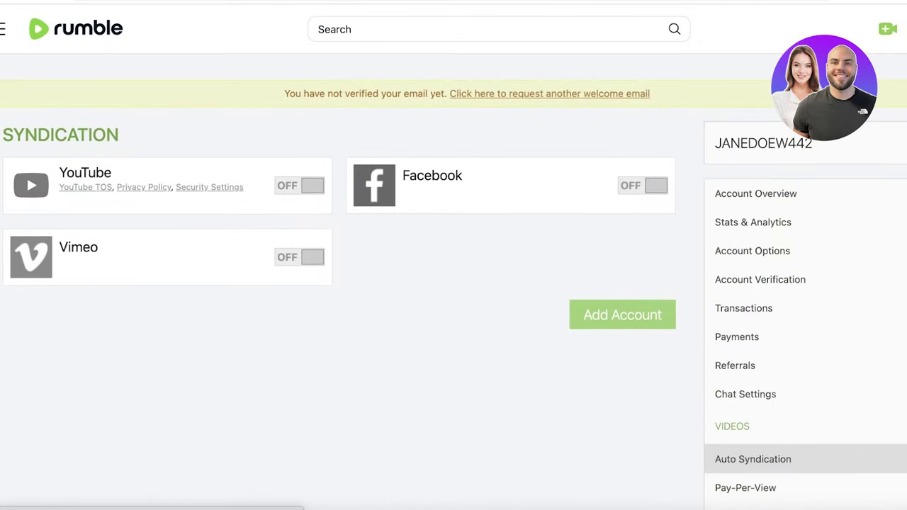
pyautogui.scroll(-5, 469, 386)
pyautogui.scroll(2, 561, 296)
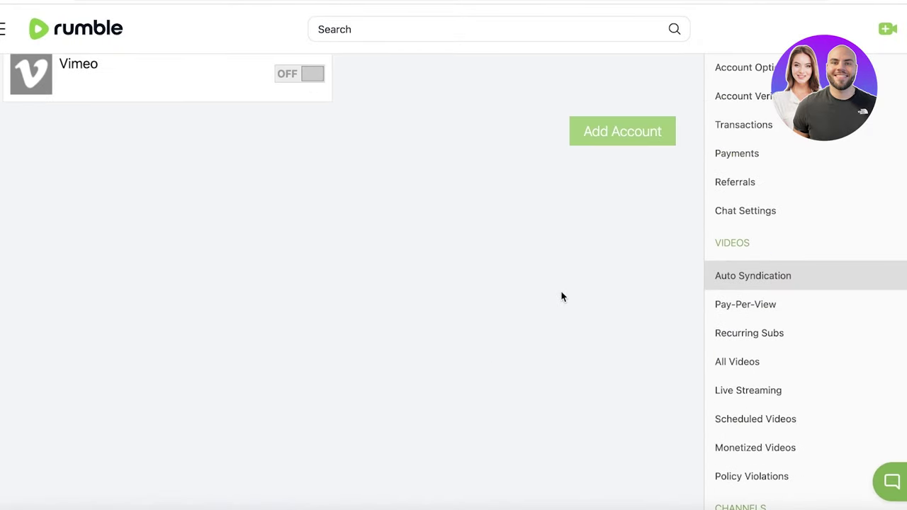
pyautogui.scroll(2, 560, 295)
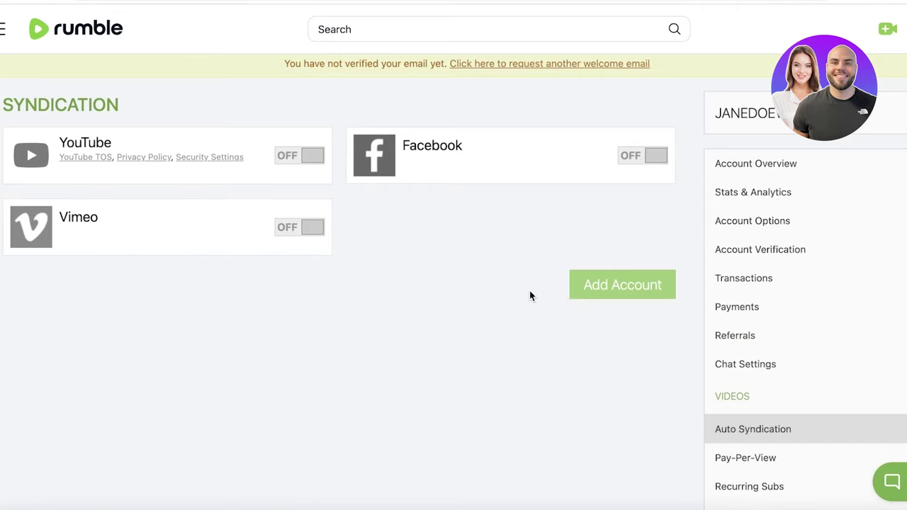
# Open the Pay-Per-View page of the account's videos and examine its contents.
pyautogui.scroll(-5, 530, 296)
pyautogui.scroll(5, 529, 296)
pyautogui.scroll(-2, 529, 291)
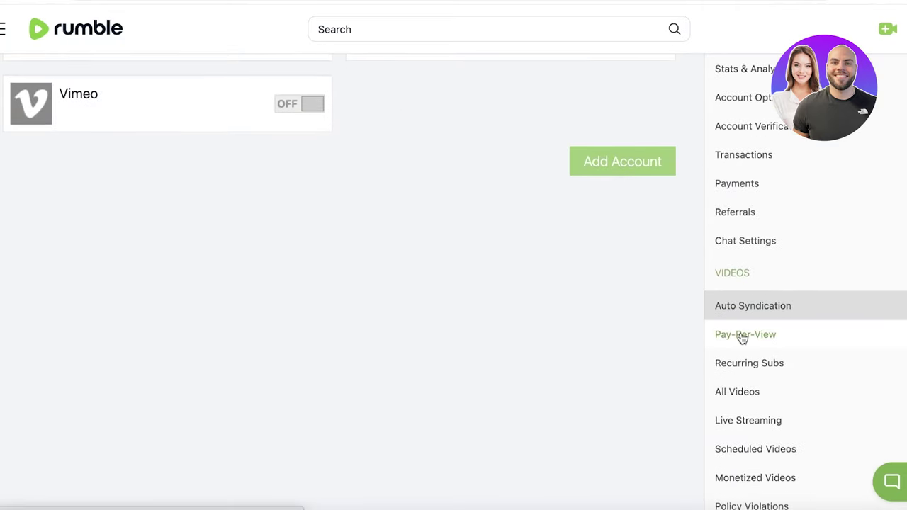
pyautogui.click(742, 338)
pyautogui.scroll(-2, 479, 342)
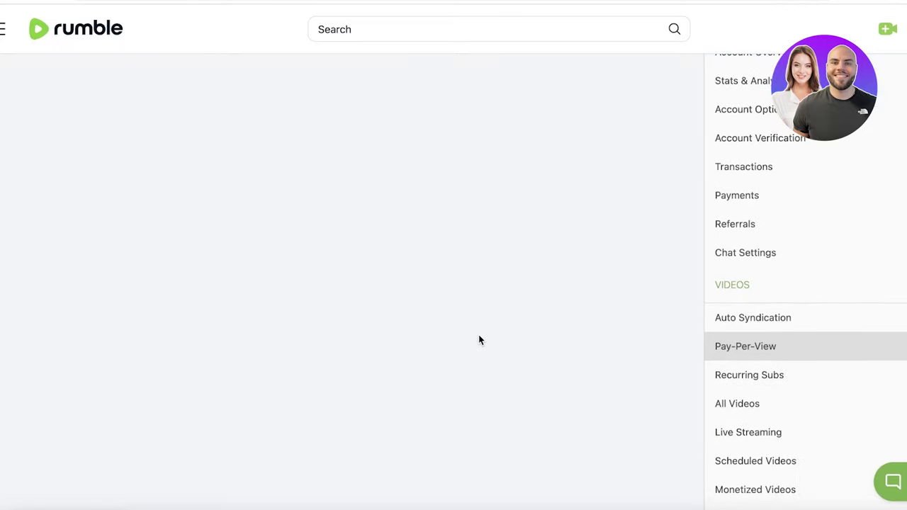
pyautogui.scroll(2, 479, 341)
pyautogui.scroll(-3, 512, 224)
pyautogui.scroll(3, 553, 226)
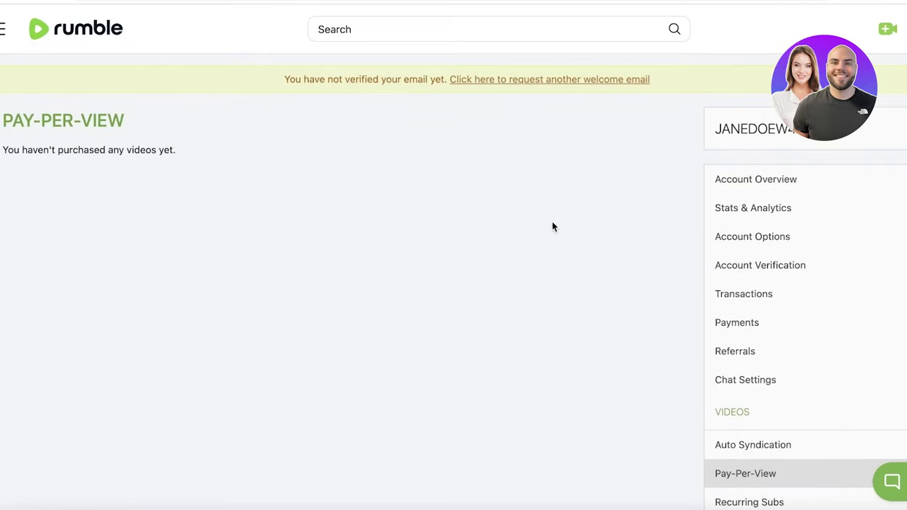
pyautogui.scroll(-3, 552, 227)
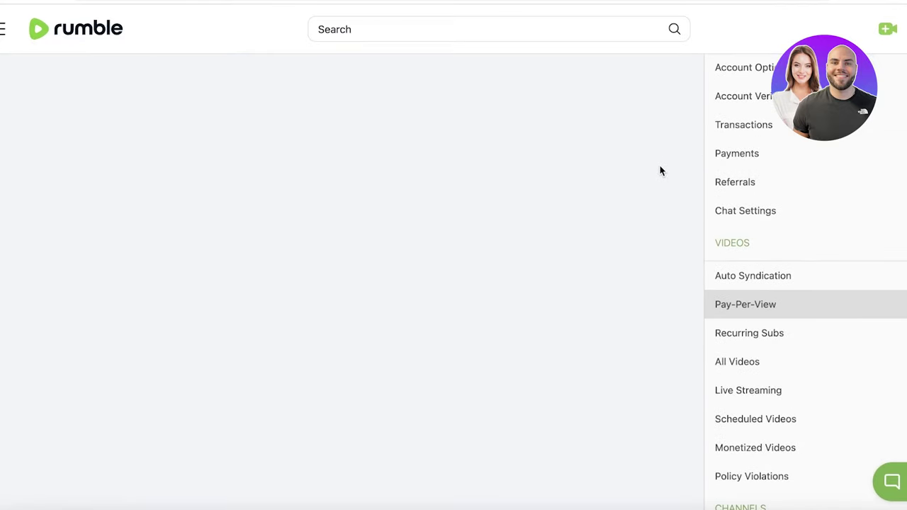
# Check the account's Recurring Subs page and its All Videos list.
pyautogui.click(811, 342)
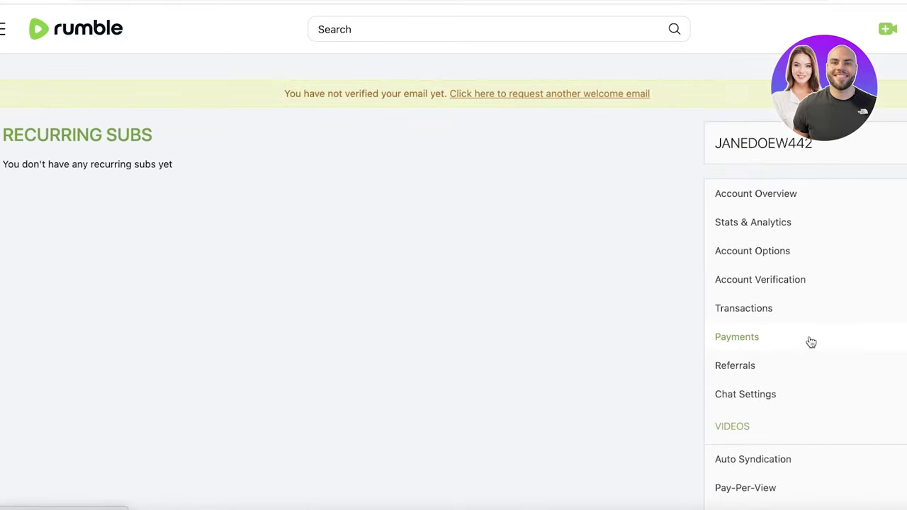
pyautogui.scroll(-2, 809, 343)
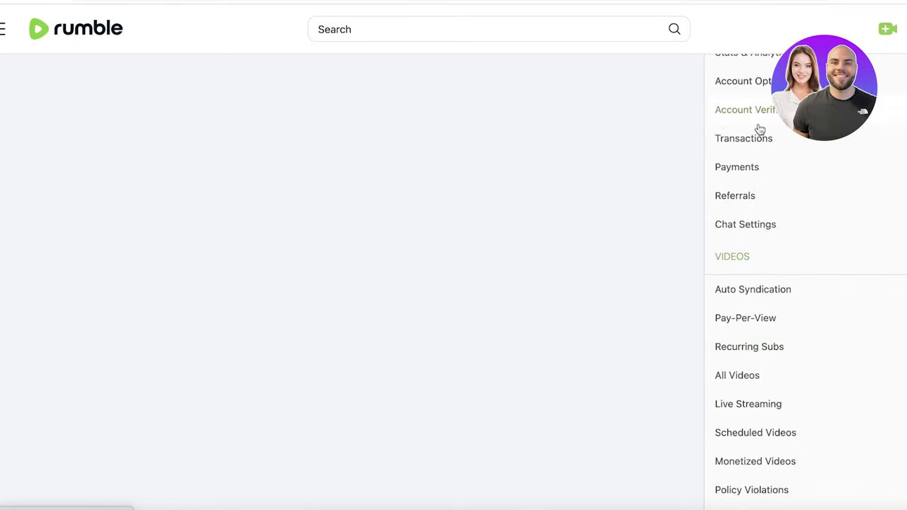
pyautogui.click(755, 374)
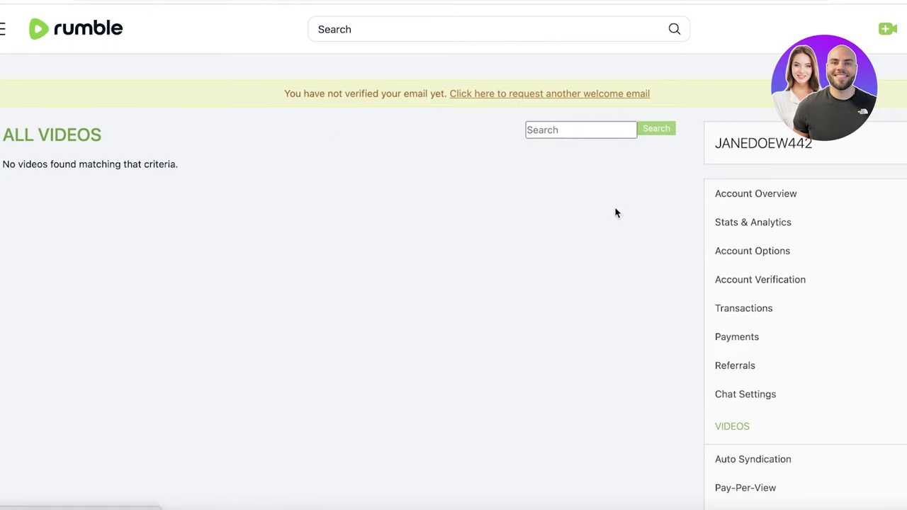
pyautogui.scroll(-5, 581, 294)
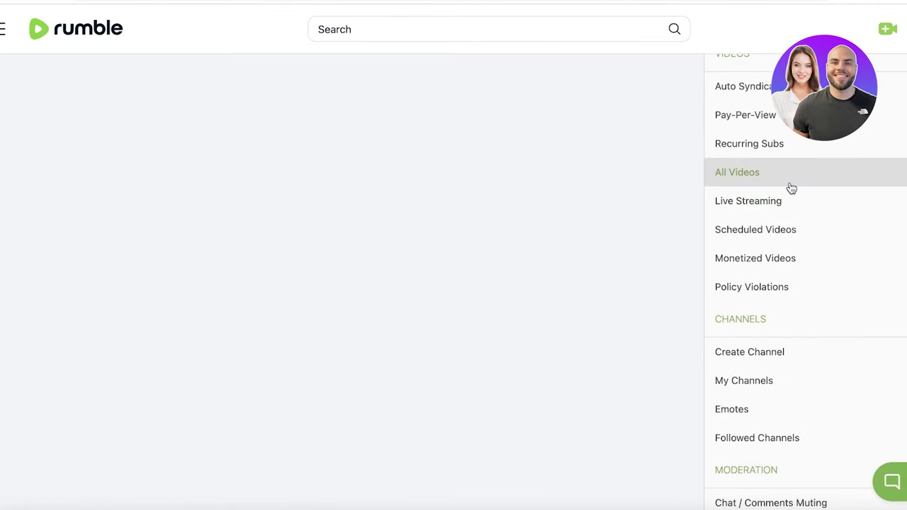
pyautogui.scroll(1, 790, 188)
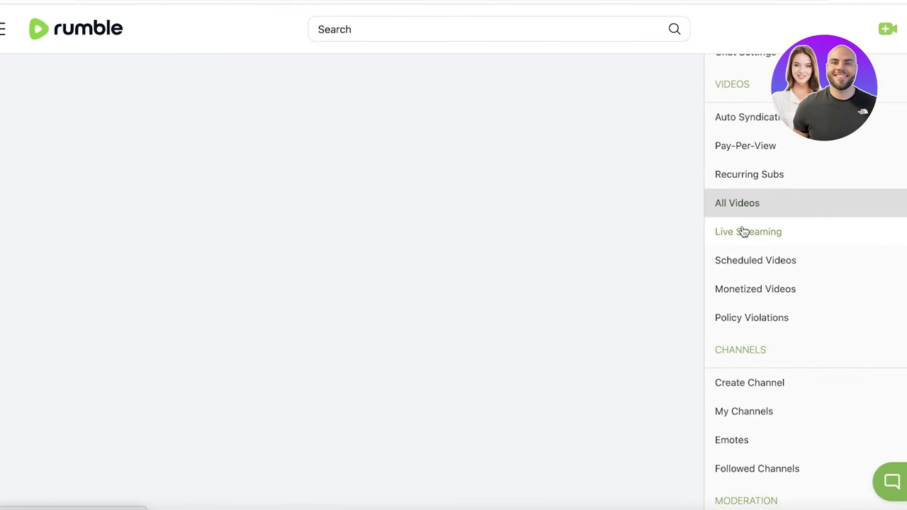
# Check the Scheduled Videos page and the list of the account's own channels.
pyautogui.click(734, 264)
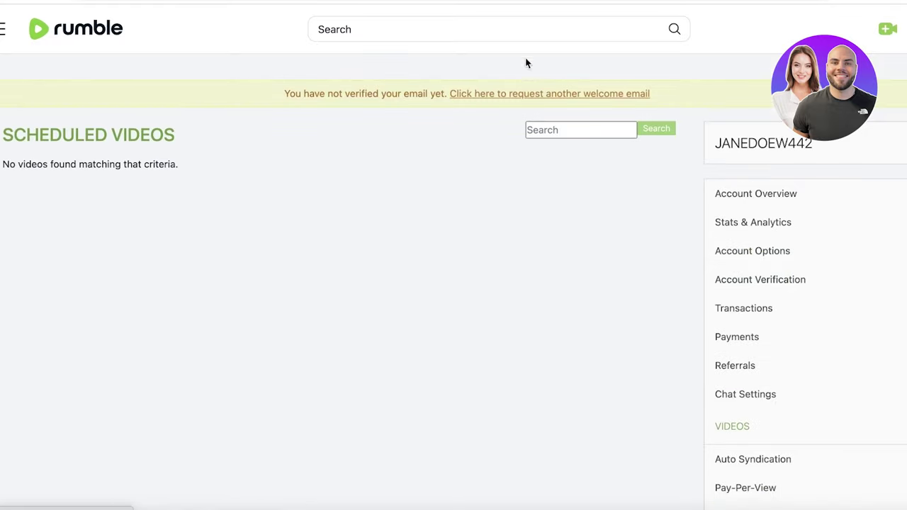
pyautogui.scroll(-5, 585, 219)
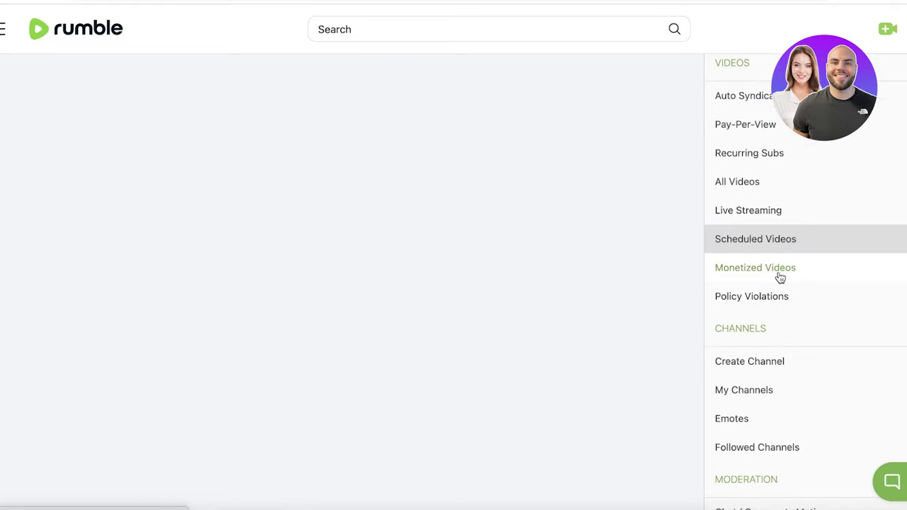
pyautogui.scroll(-3, 655, 265)
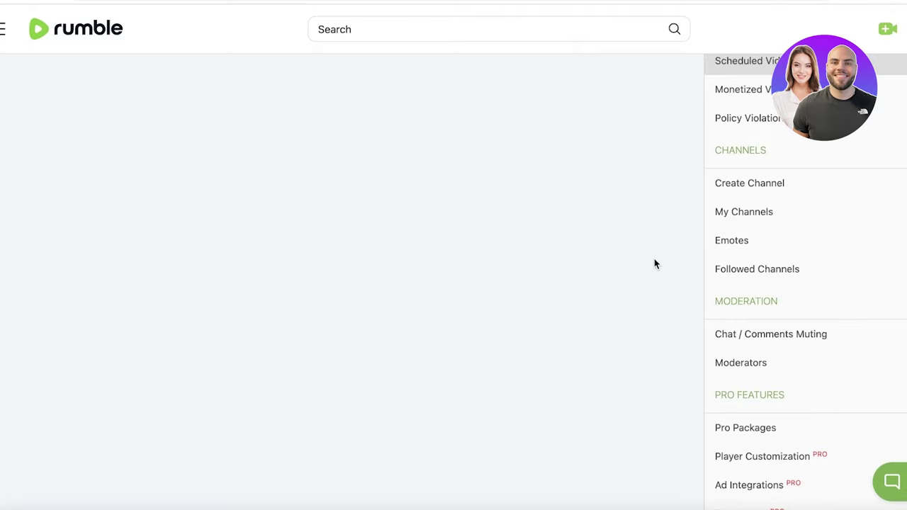
pyautogui.scroll(5, 715, 187)
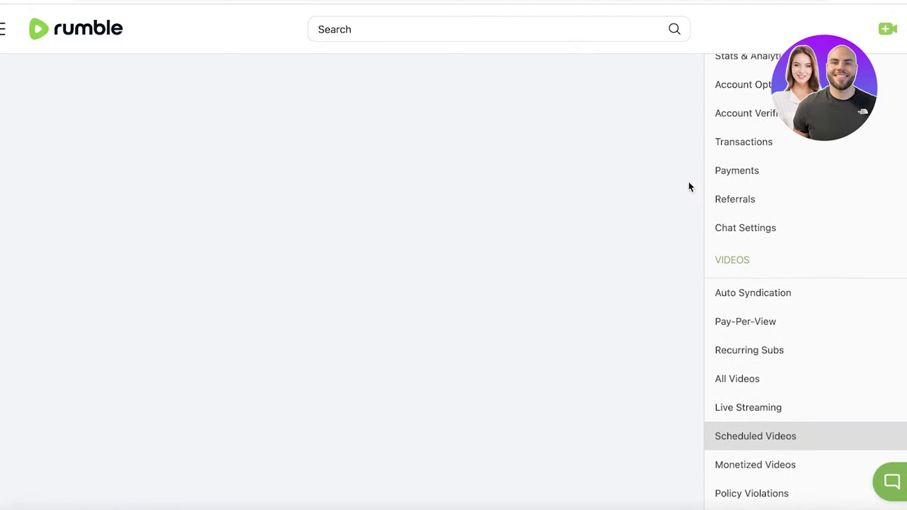
pyautogui.scroll(-6, 784, 291)
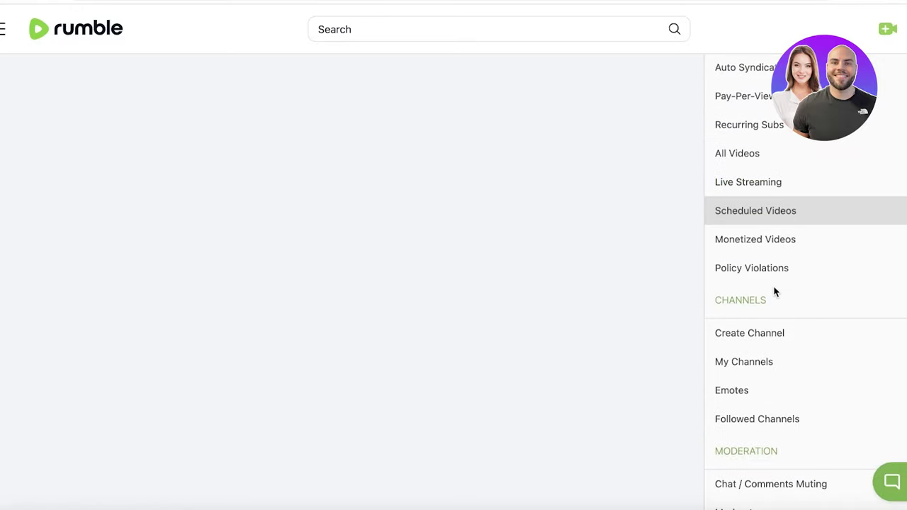
pyautogui.click(734, 170)
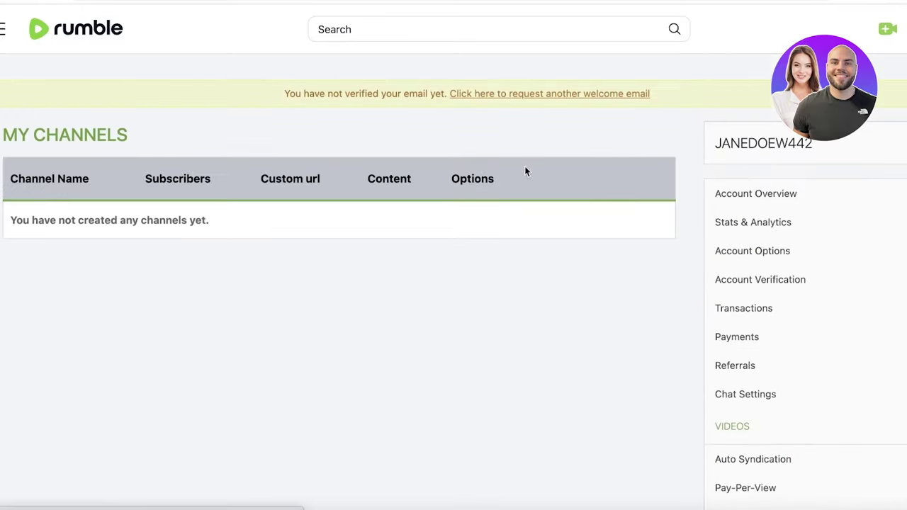
# Create a new channel named JanetheGreat with the title JanesStuff and the description "Im jane".
pyautogui.scroll(-4, 320, 283)
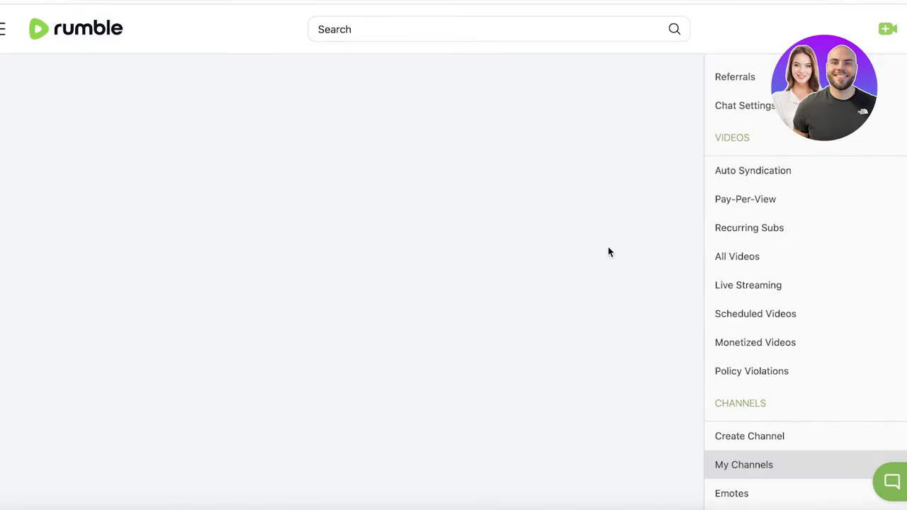
pyautogui.click(749, 436)
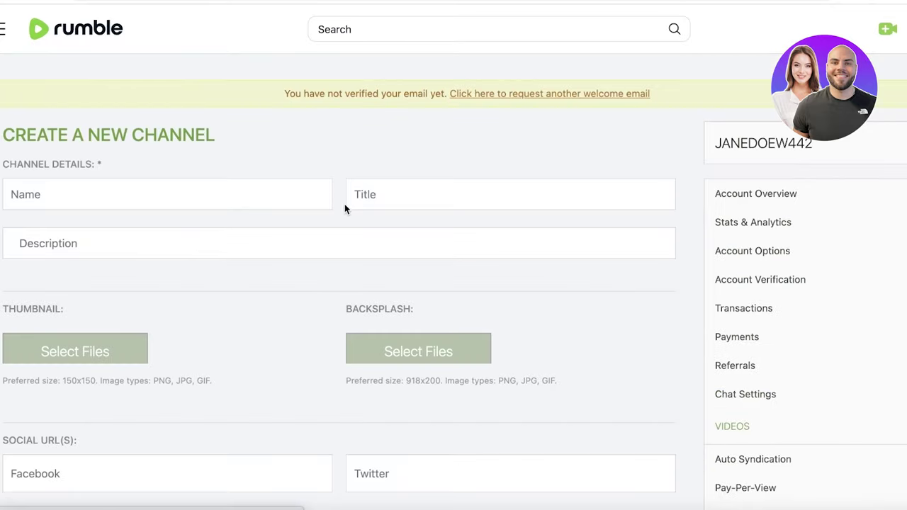
pyautogui.click(241, 190)
pyautogui.scroll(-3, 241, 213)
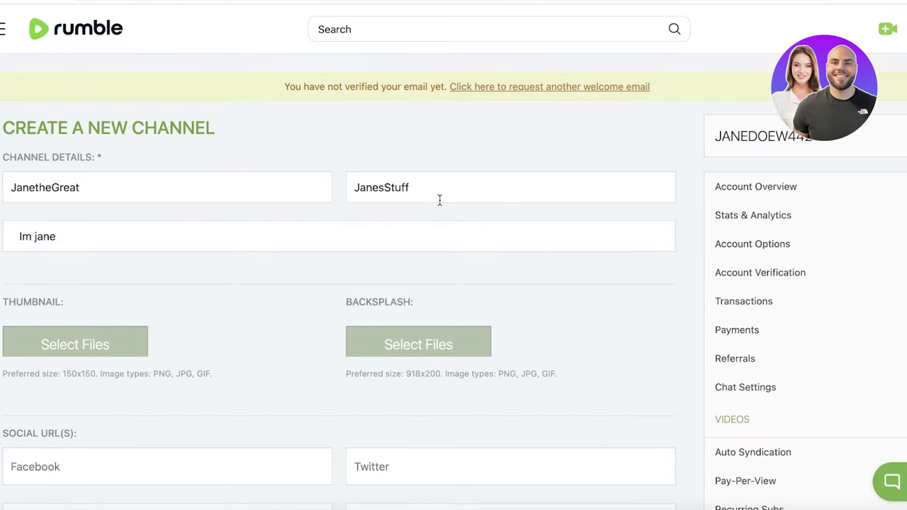
pyautogui.scroll(-1, 328, 228)
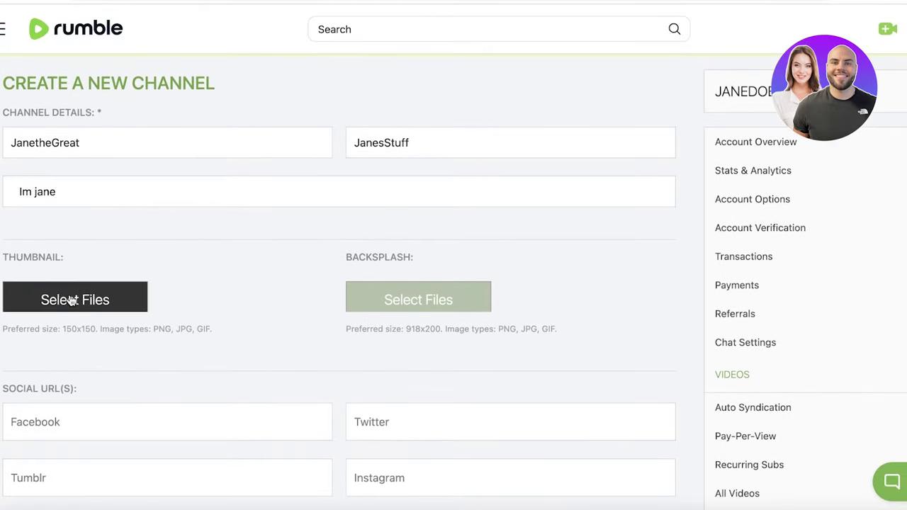
pyautogui.scroll(-5, 364, 325)
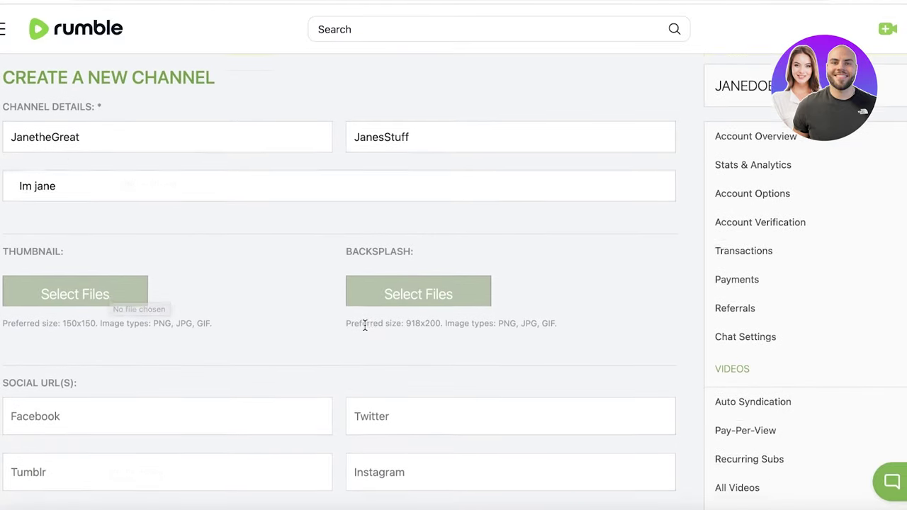
pyautogui.click(666, 382)
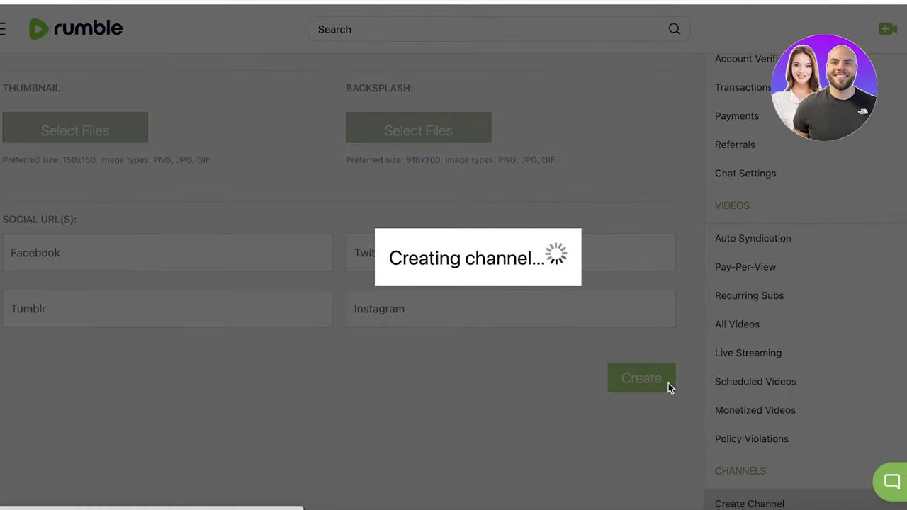
# Open the content management of the JanetheGreat channel.
pyautogui.scroll(-1, 162, 138)
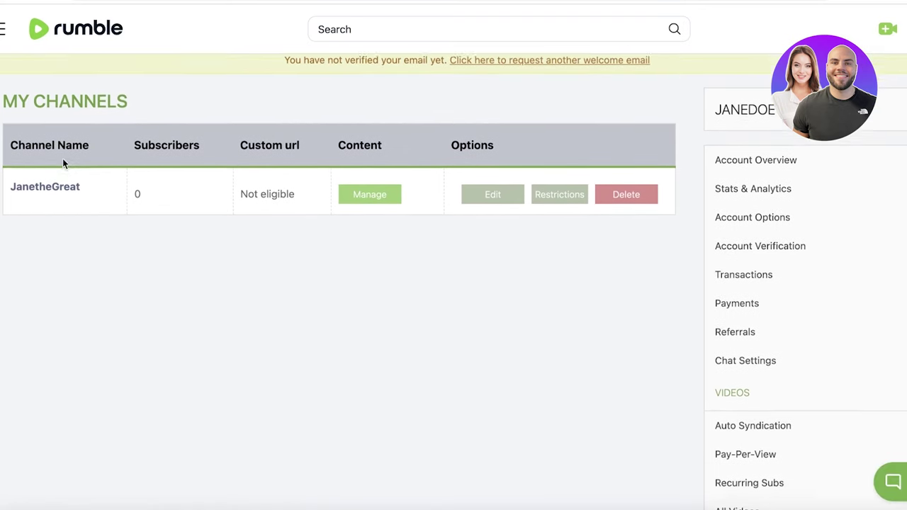
pyautogui.click(365, 192)
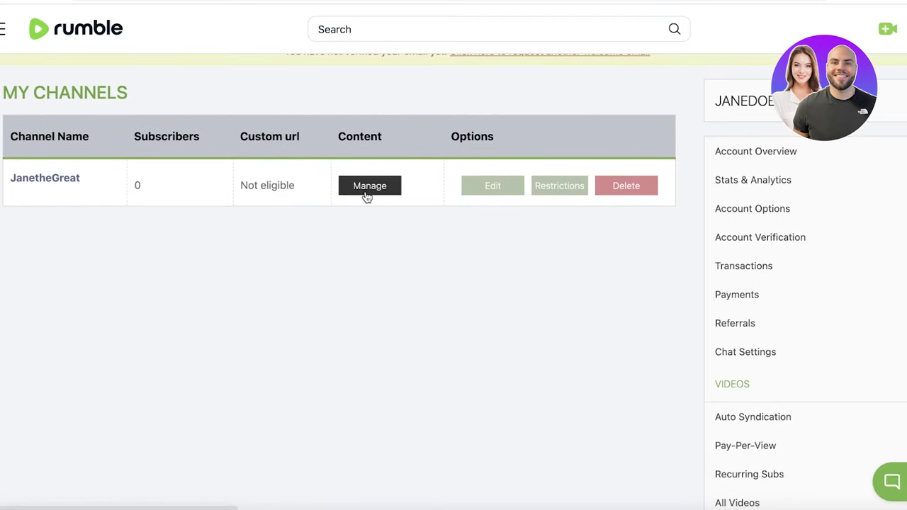
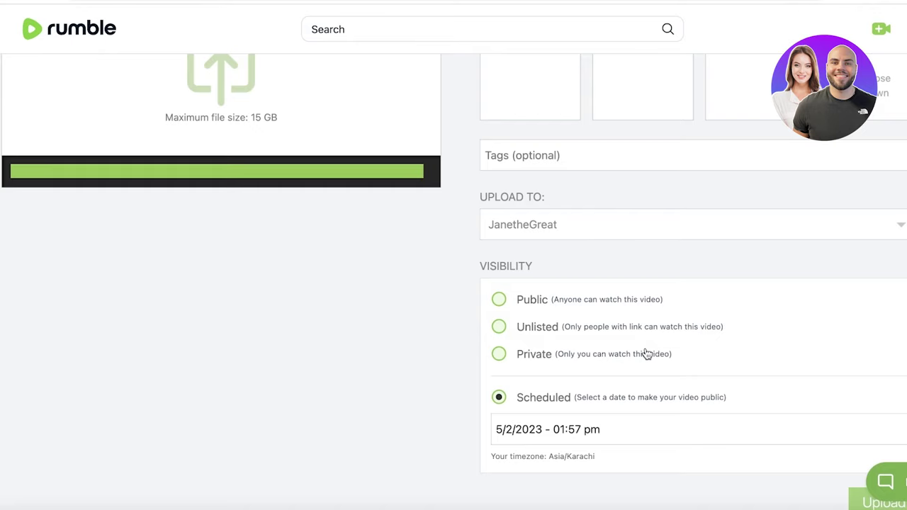
# Set the visibility of the True Love video to Public instead of Scheduled.
pyautogui.scroll(-1, 646, 353)
pyautogui.scroll(-2, 638, 350)
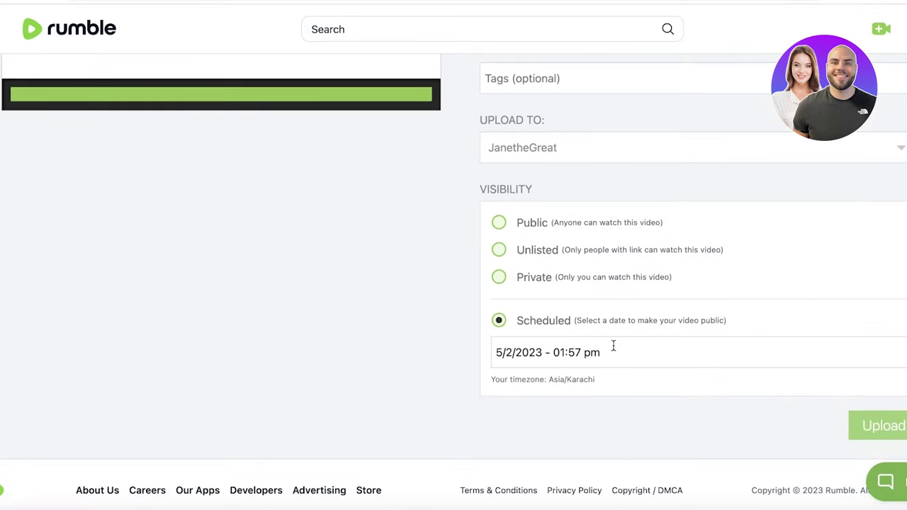
pyautogui.click(552, 225)
# Choose the second suggested thumbnail for the True Love video.
pyautogui.scroll(6, 407, 283)
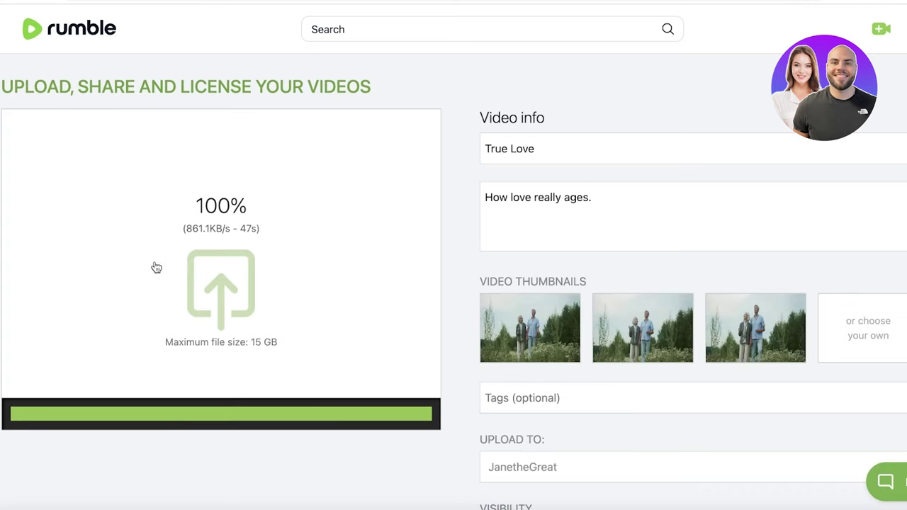
pyautogui.click(522, 338)
pyautogui.click(642, 327)
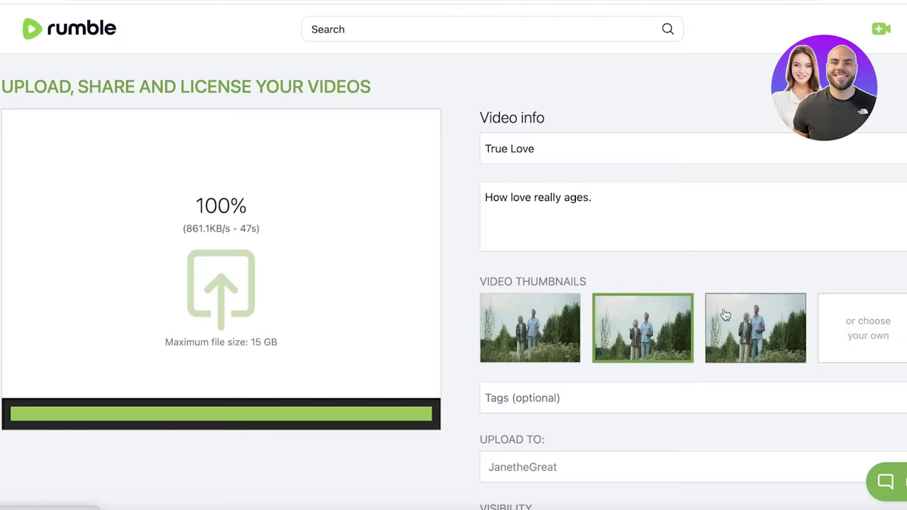
# Submit the video details for upload and review the licensing options and additional video information.
pyautogui.scroll(-5, 850, 269)
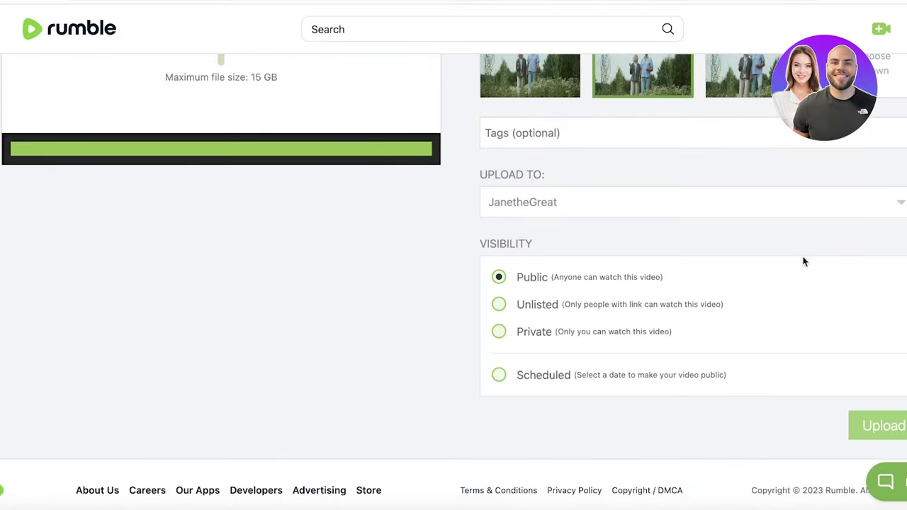
pyautogui.click(871, 431)
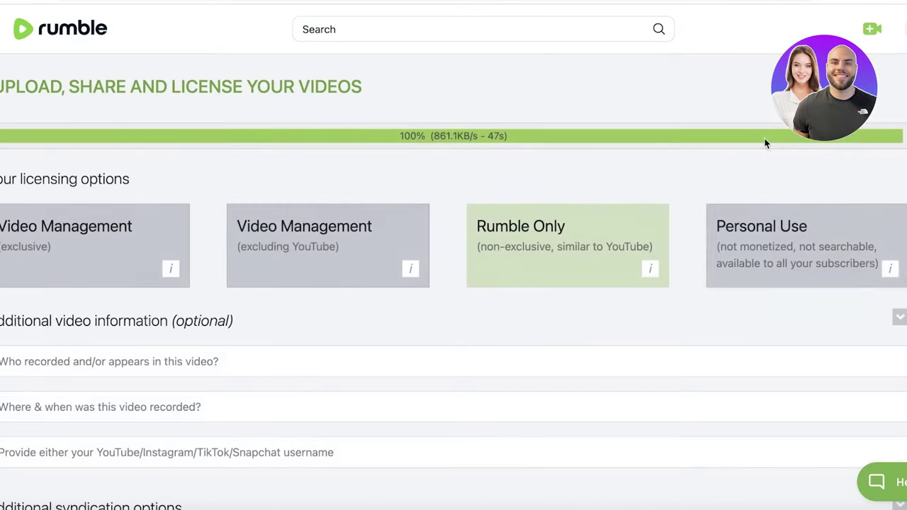
pyautogui.scroll(-3, 418, 102)
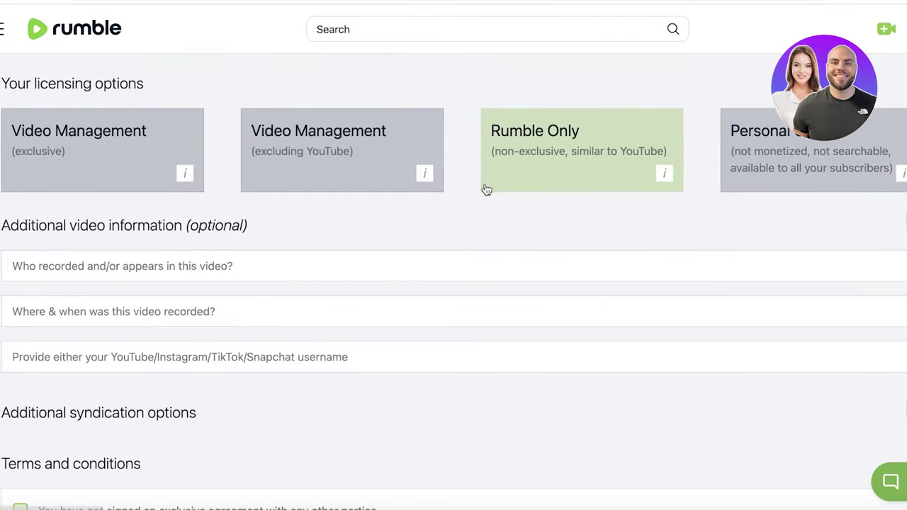
pyautogui.scroll(3, 476, 190)
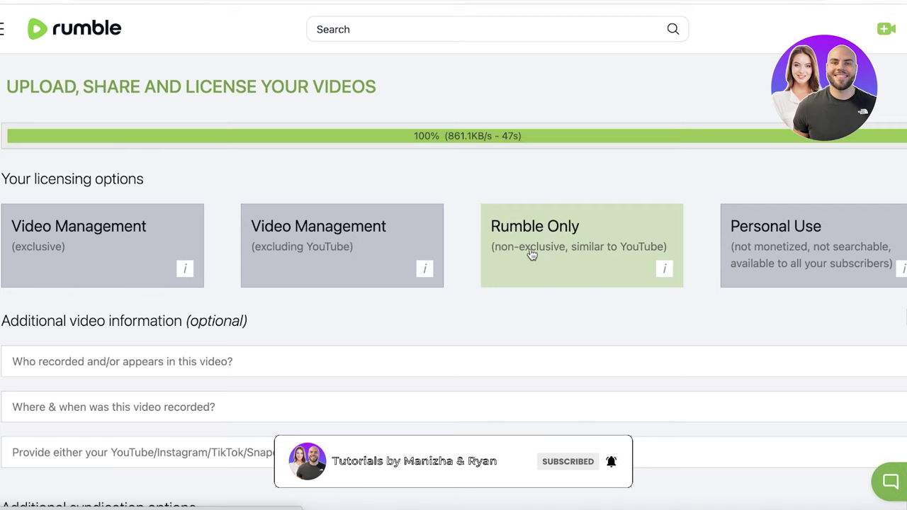
# Confirm that no exclusive agreement exists with other parties, agree to the terms of service, and submit the True Love video.
pyautogui.scroll(-3, 216, 121)
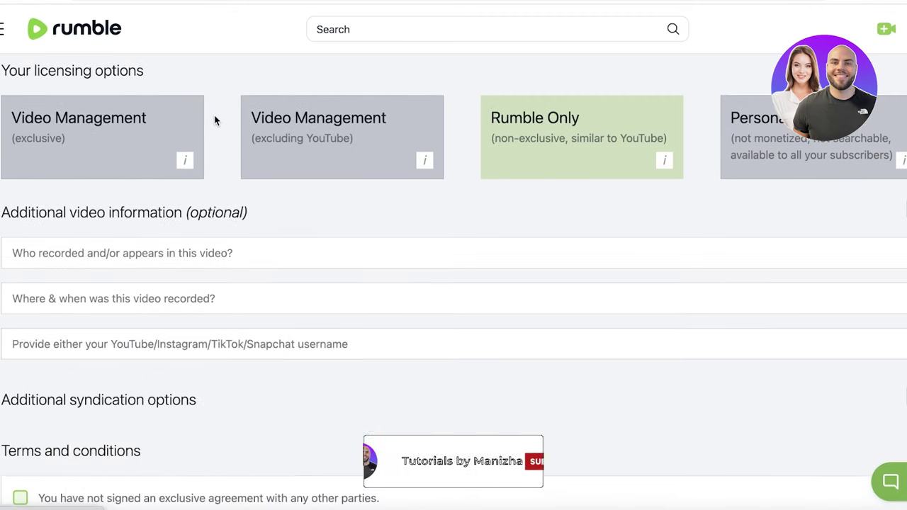
pyautogui.scroll(-5, 216, 120)
pyautogui.scroll(6, 495, 197)
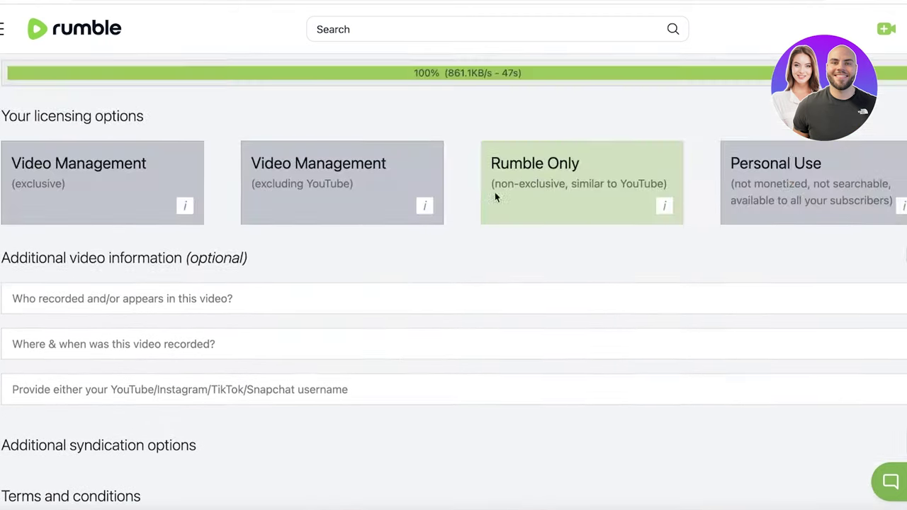
pyautogui.scroll(-5, 536, 290)
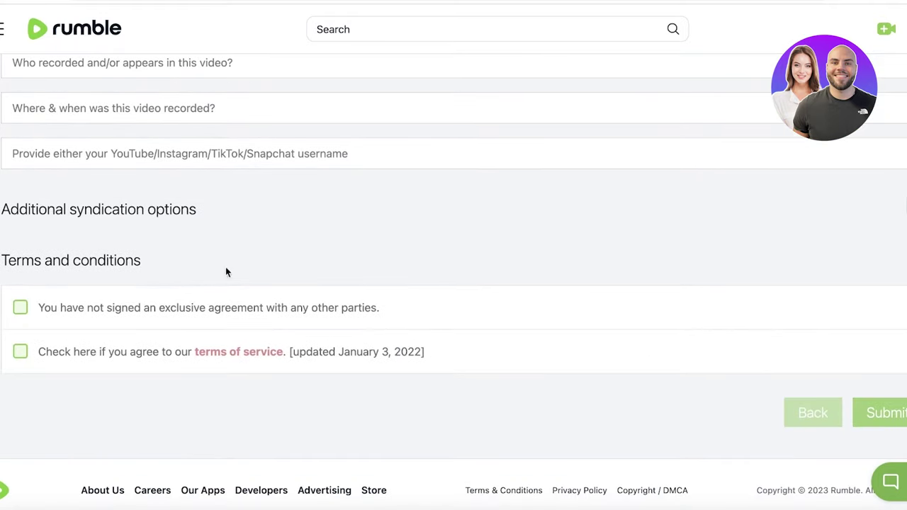
pyautogui.click(22, 309)
pyautogui.click(21, 351)
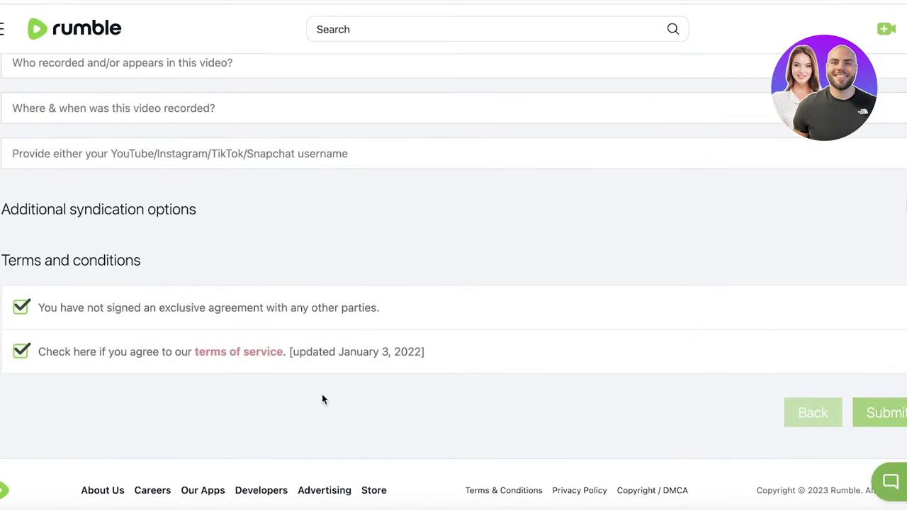
pyautogui.click(892, 404)
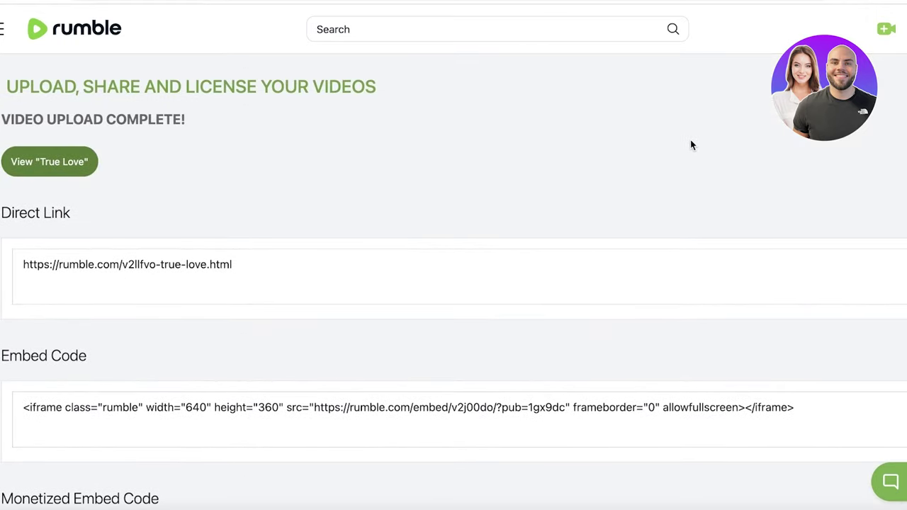
# View the uploaded True Love video and open the page of the channel it belongs to.
pyautogui.click(44, 158)
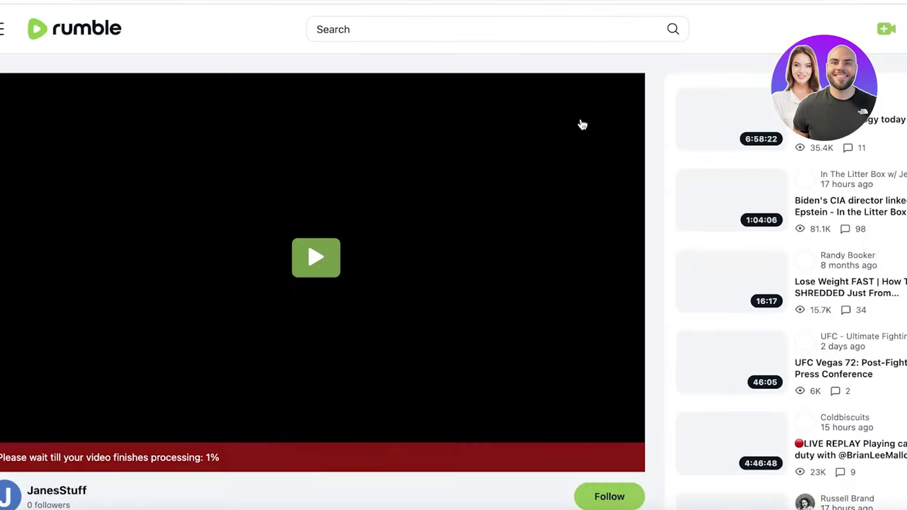
pyautogui.scroll(-3, 308, 172)
pyautogui.scroll(3, 282, 215)
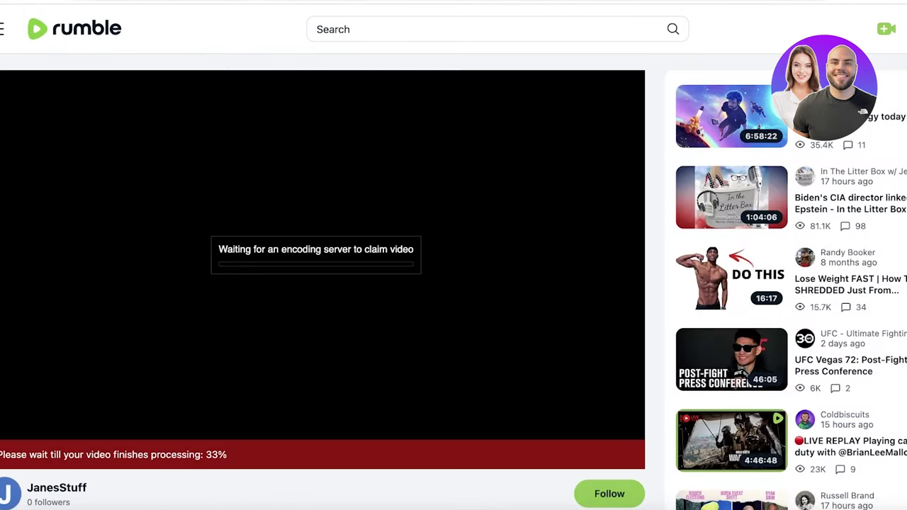
pyautogui.scroll(-5, 270, 204)
pyautogui.click(32, 126)
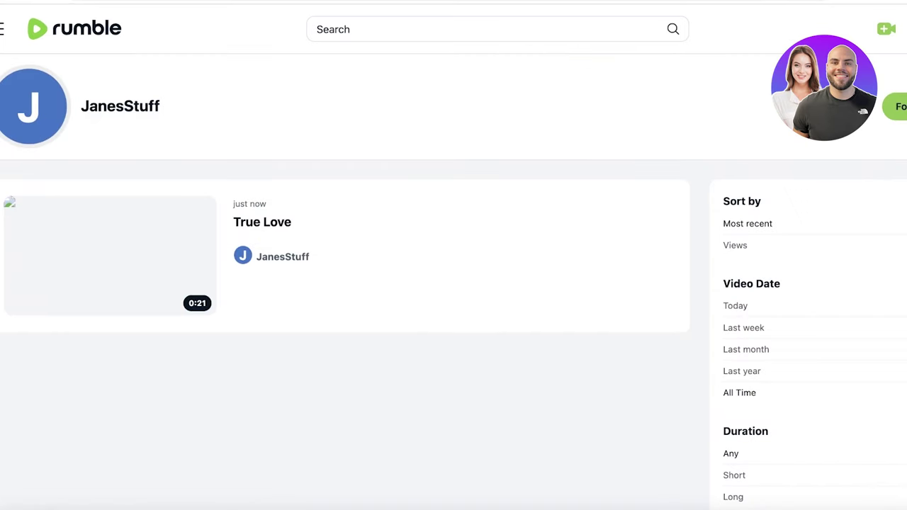
# Check the account's stats and analytics, and review the estimated earnings and recurring revenue in the account overview.
pyautogui.click(900, 29)
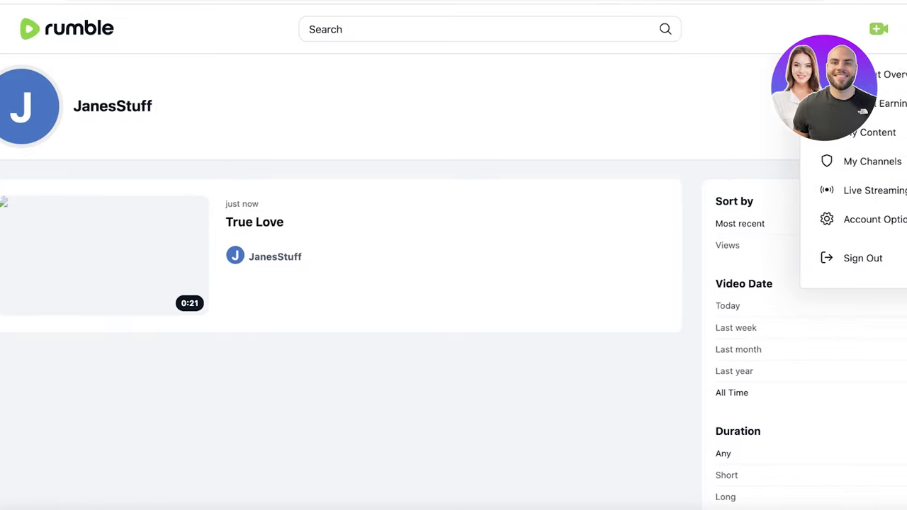
pyautogui.click(889, 102)
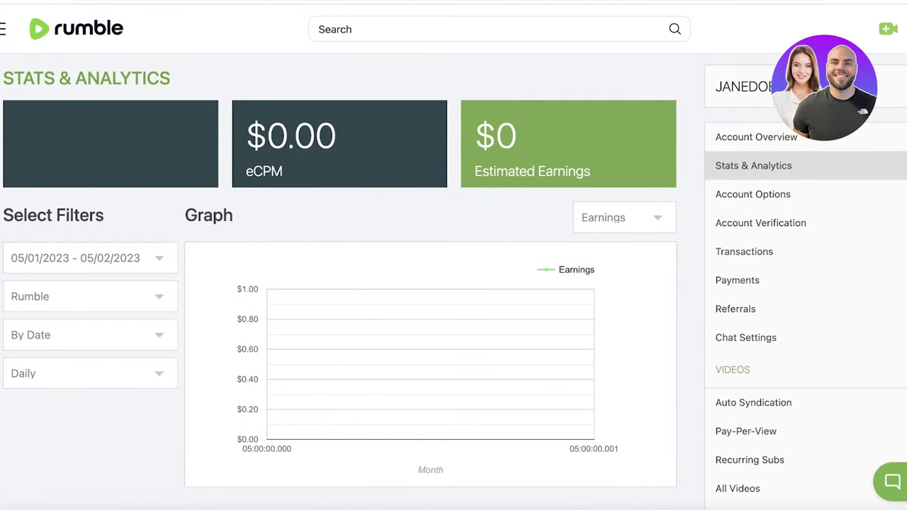
pyautogui.click(899, 28)
pyautogui.click(889, 71)
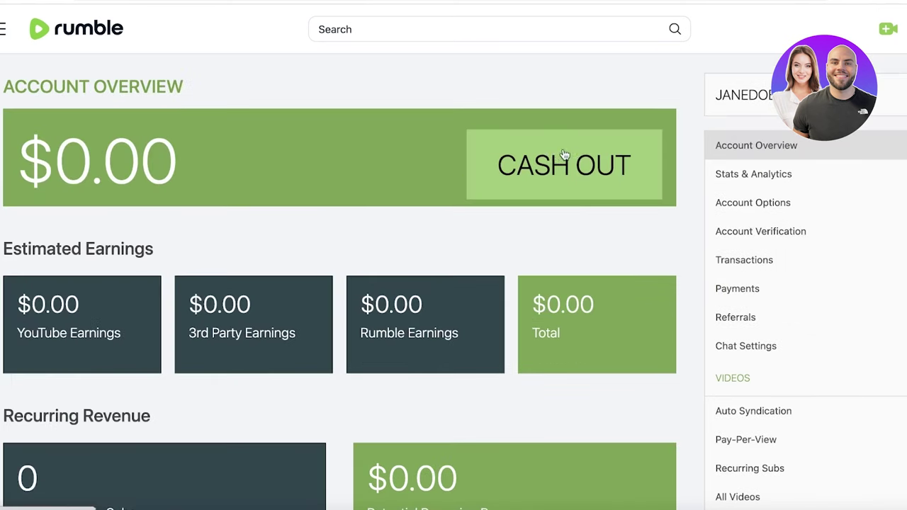
pyautogui.scroll(-10, 440, 162)
pyautogui.scroll(9, 433, 184)
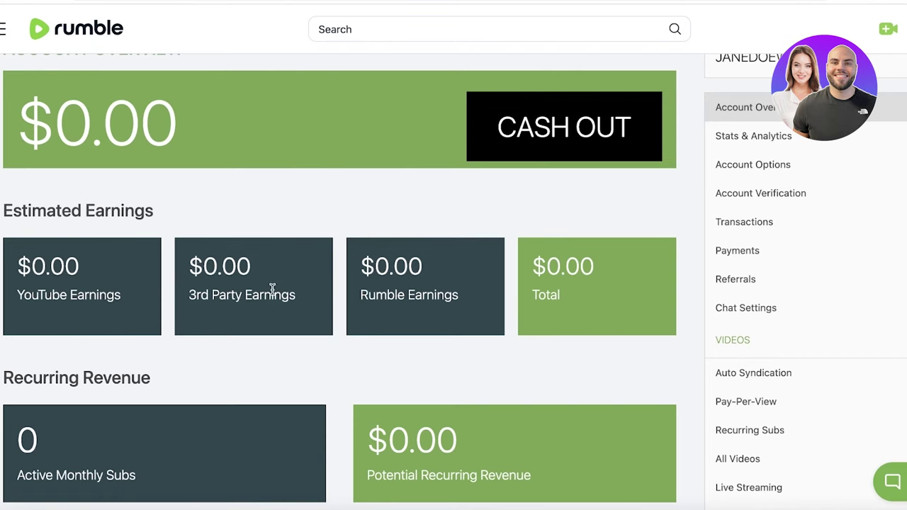
pyautogui.scroll(1, 330, 272)
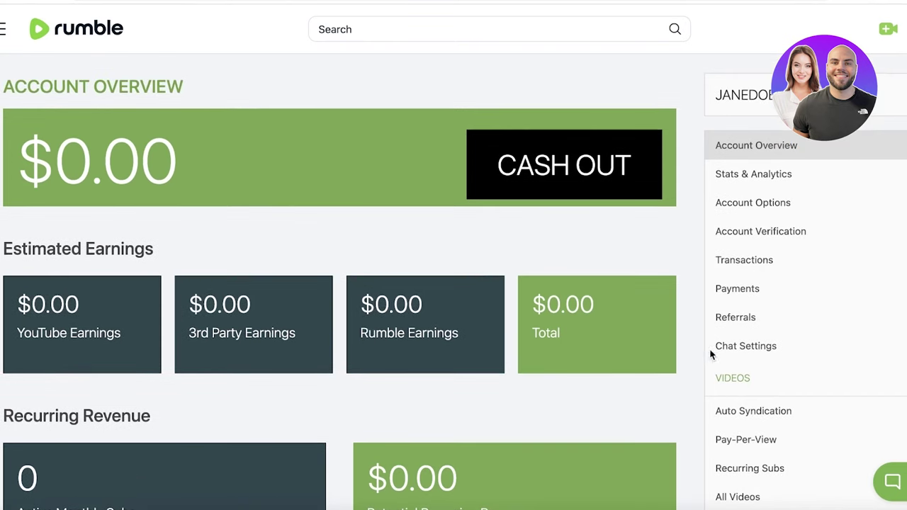
# Open the account's referrals and examine the referral URL, referral stats and commissions earned.
pyautogui.click(775, 320)
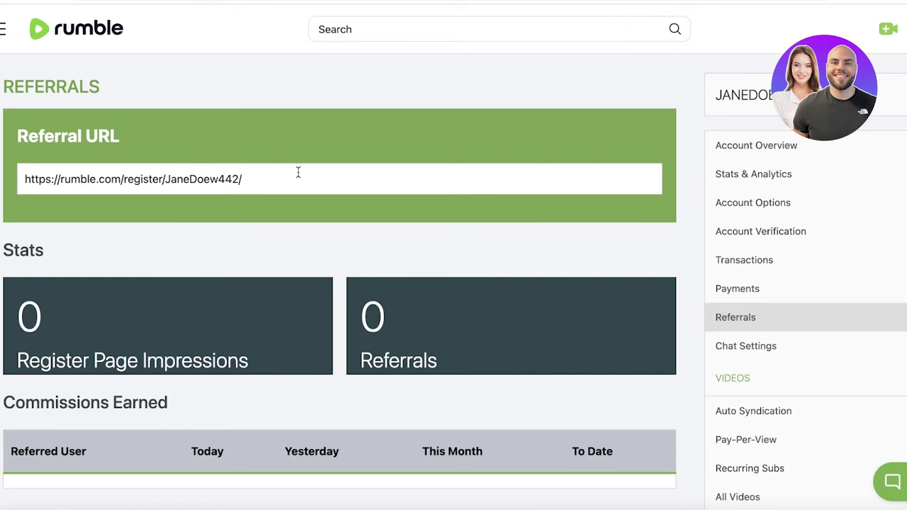
pyautogui.scroll(-4, 305, 174)
pyautogui.scroll(4, 308, 175)
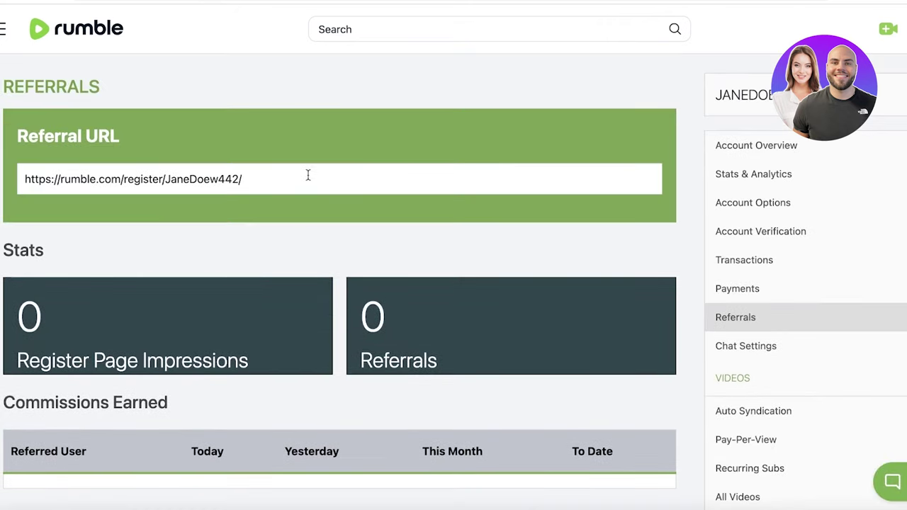
pyautogui.scroll(-4, 312, 178)
pyautogui.scroll(4, 304, 199)
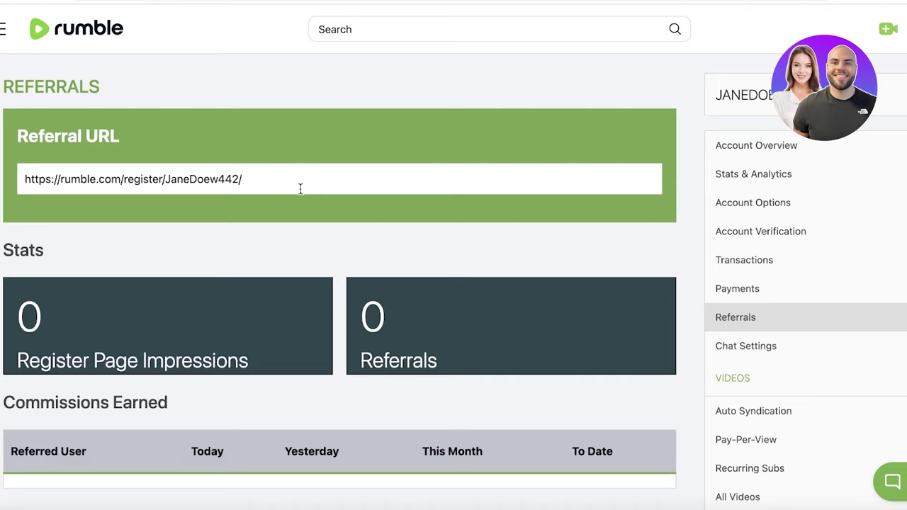
pyautogui.scroll(-2, 648, 162)
pyautogui.scroll(2, 793, 203)
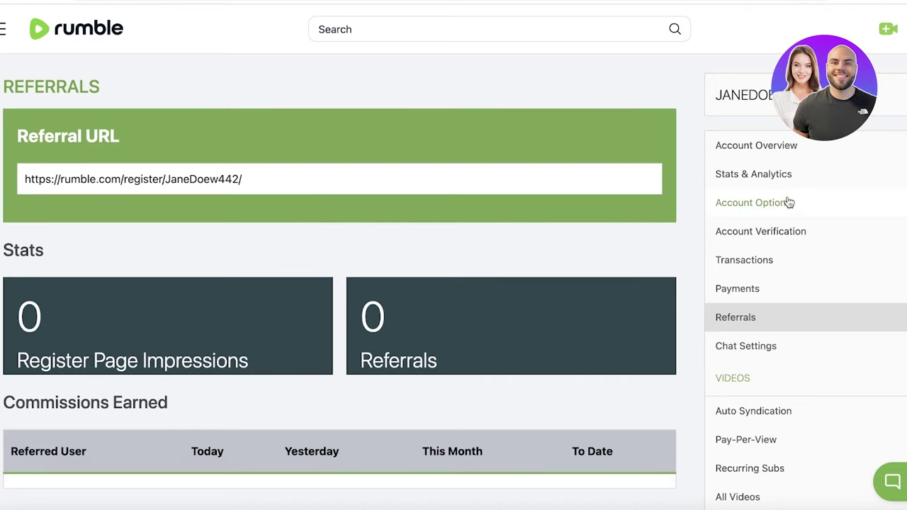
# Try to cash out from the account overview and open the account verification form.
pyautogui.click(777, 145)
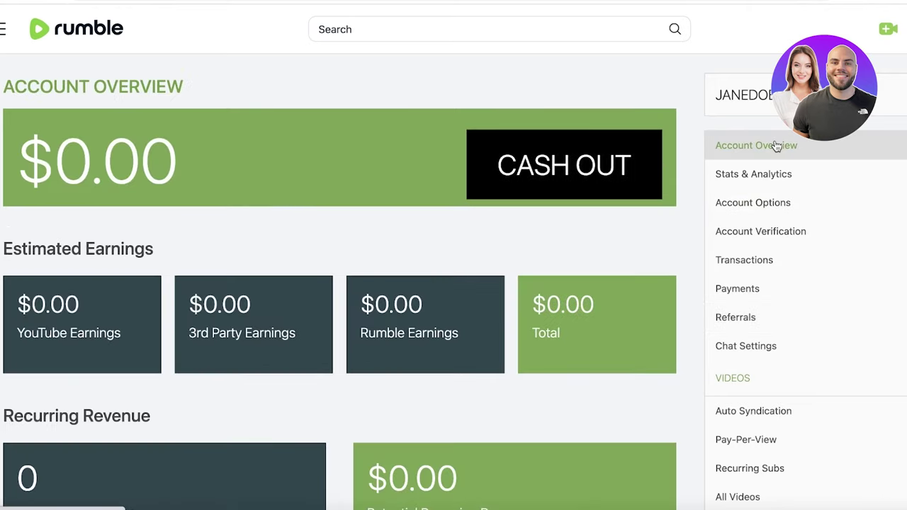
pyautogui.click(578, 157)
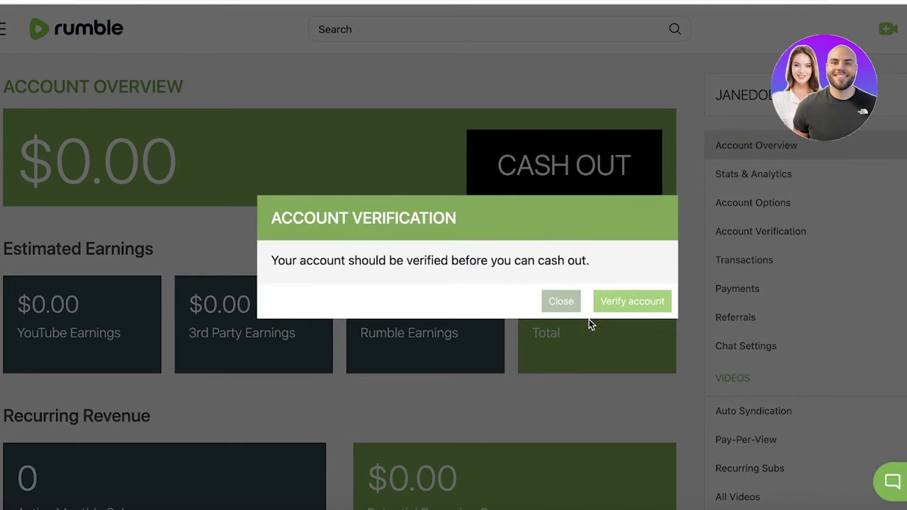
pyautogui.click(606, 302)
pyautogui.scroll(-1, 153, 268)
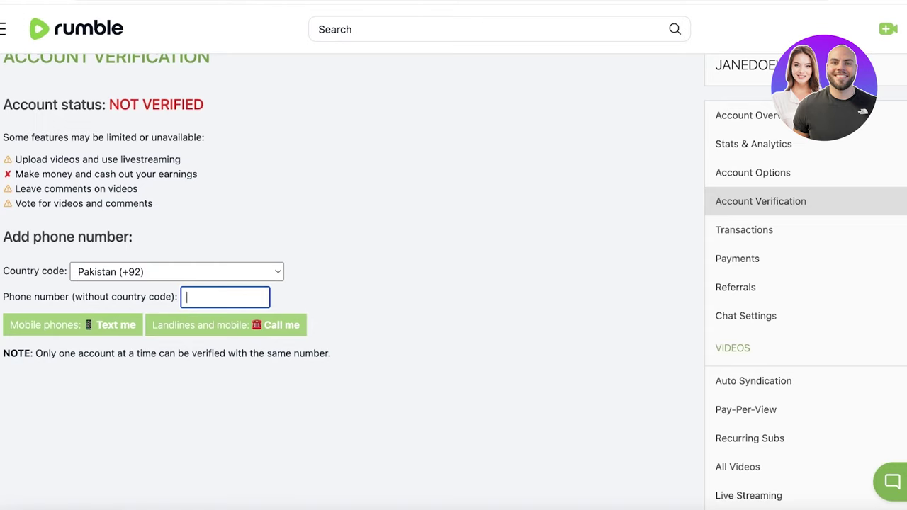
# Return to the account overview and look through its earnings, recurring revenue, video and channel options.
pyautogui.hotkey('alt', 'Left')
pyautogui.scroll(-10, 35, 247)
pyautogui.scroll(10, 430, 213)
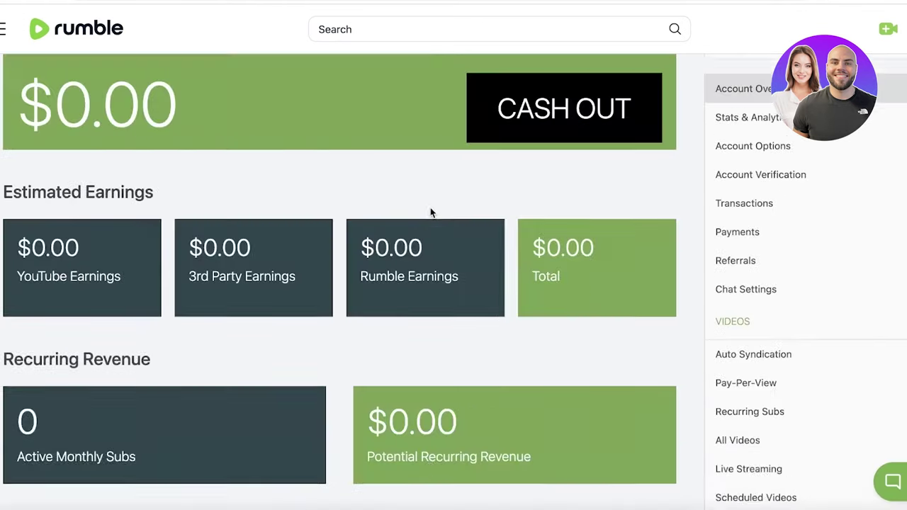
pyautogui.scroll(-5, 652, 273)
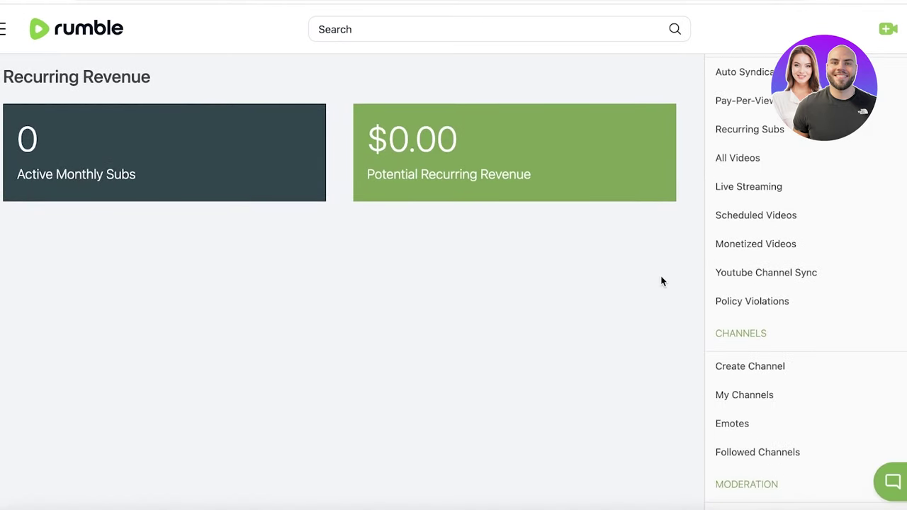
pyautogui.scroll(-5, 660, 282)
pyautogui.scroll(2, 661, 282)
pyautogui.scroll(5, 660, 282)
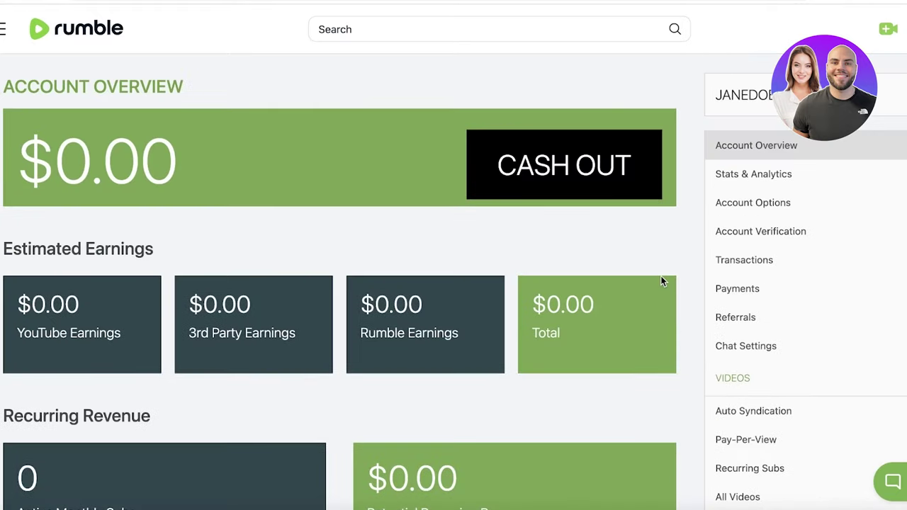
# Browse the featured, gaming and live videos on the Rumble home page, and open My Feed.
pyautogui.click(61, 30)
pyautogui.scroll(-10, 347, 185)
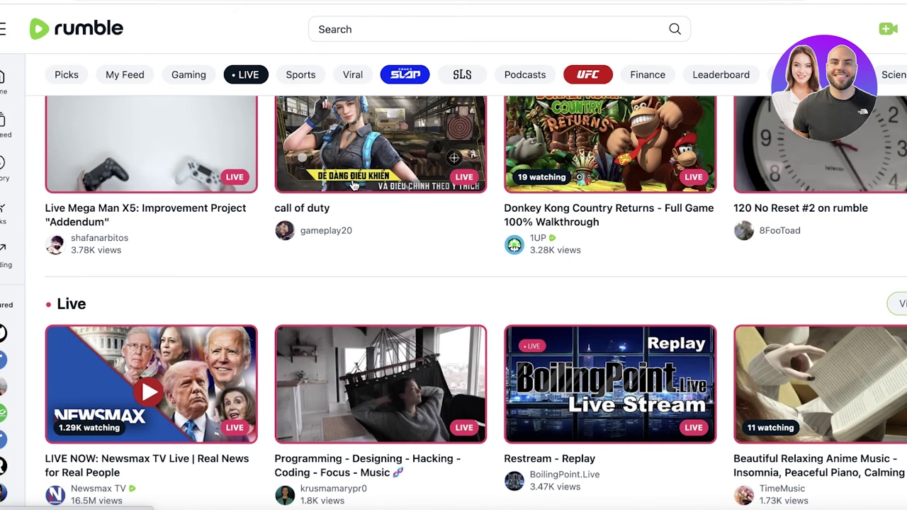
pyautogui.scroll(10, 667, 142)
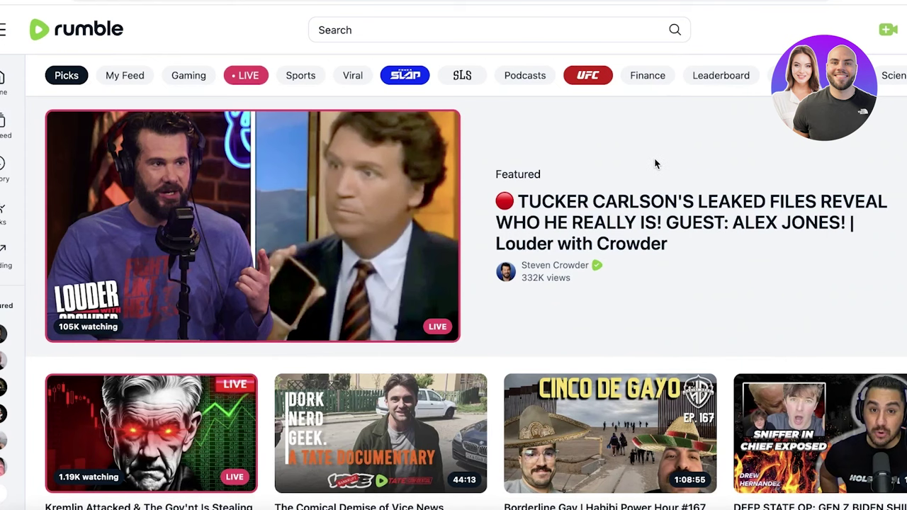
pyautogui.scroll(-1, 653, 161)
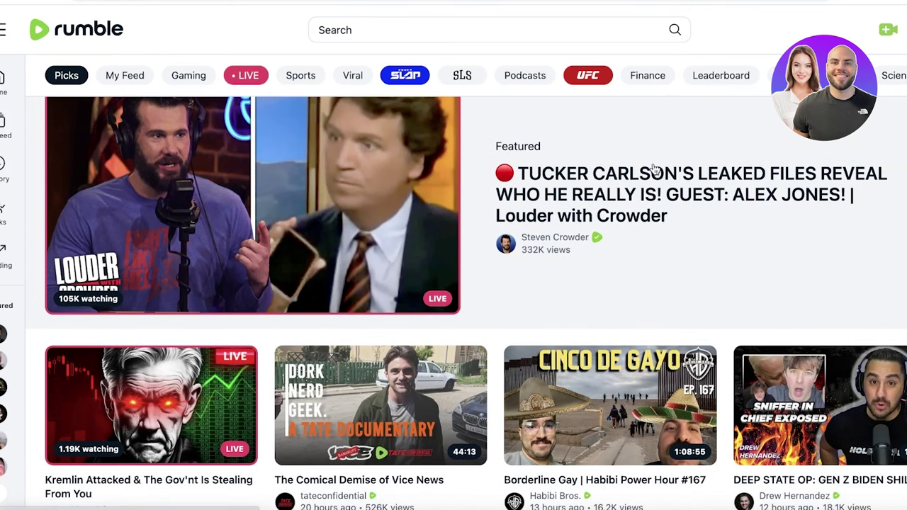
pyautogui.scroll(-7, 652, 177)
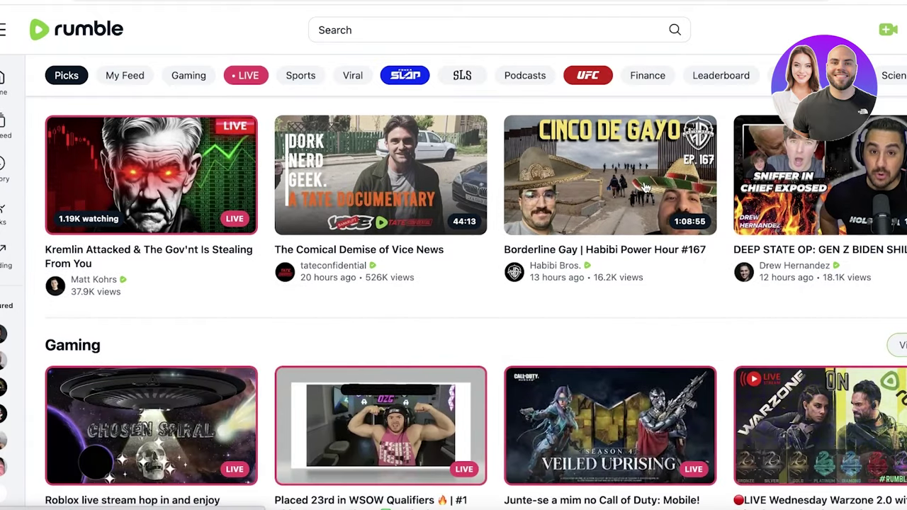
pyautogui.scroll(-2, 644, 189)
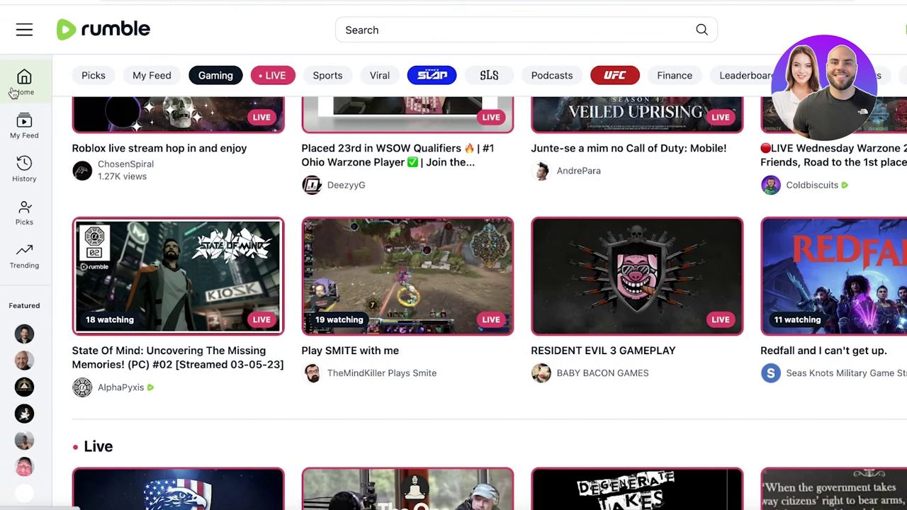
pyautogui.click(13, 93)
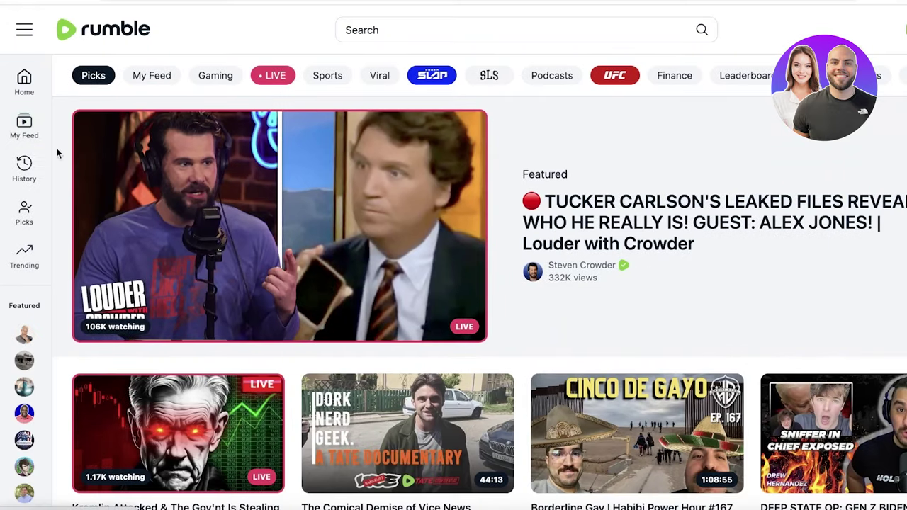
pyautogui.click(25, 140)
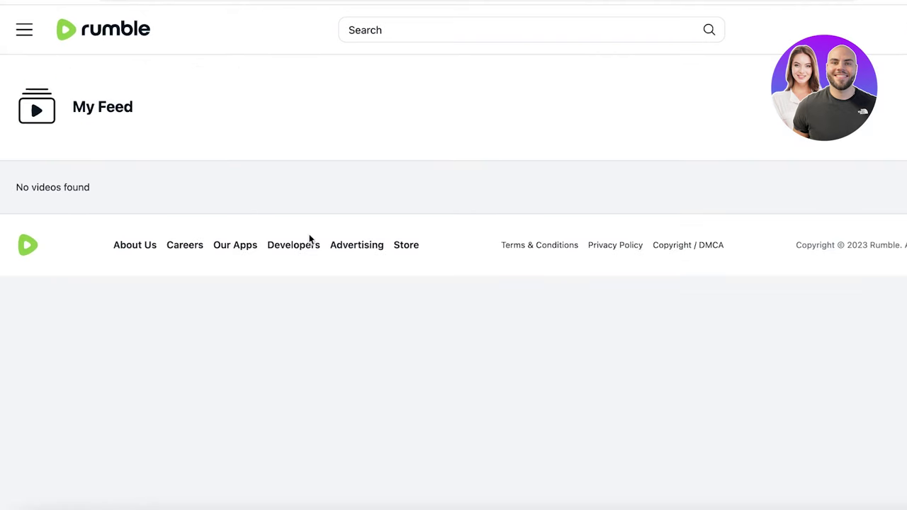
# Reopen the account overview, review its sections, and show the account options and the site's main navigation.
pyautogui.click(878, 32)
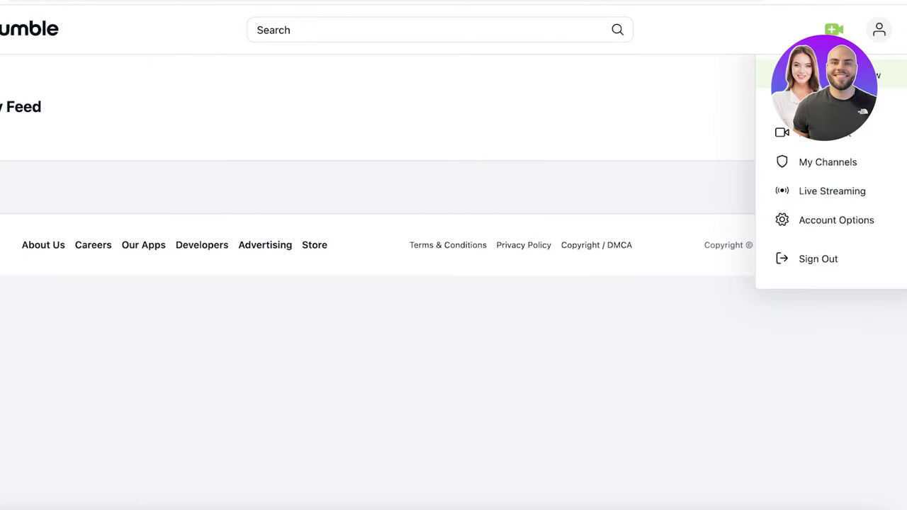
pyautogui.click(836, 74)
pyautogui.scroll(-5, 794, 170)
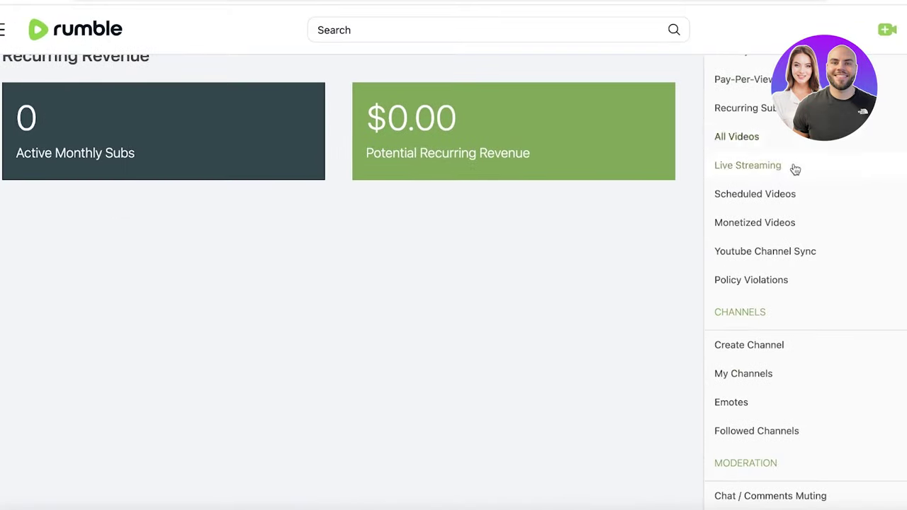
pyautogui.scroll(5, 801, 149)
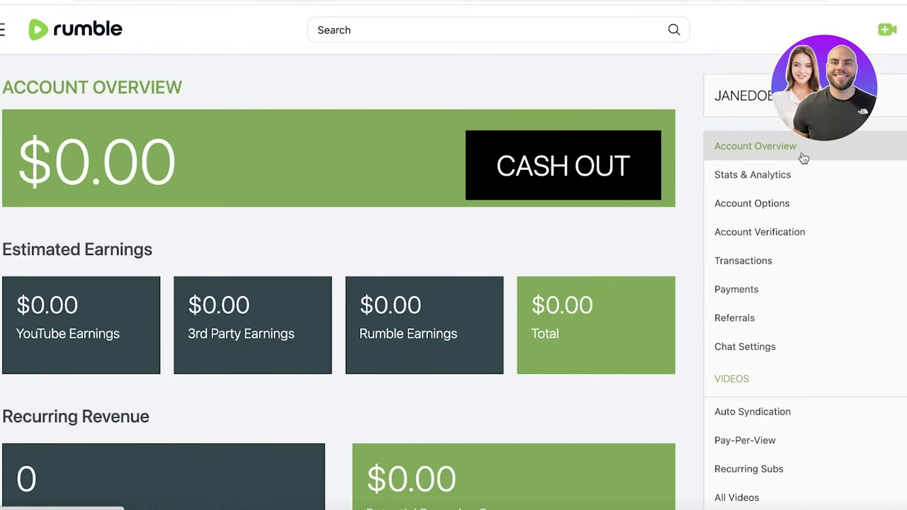
pyautogui.click(906, 30)
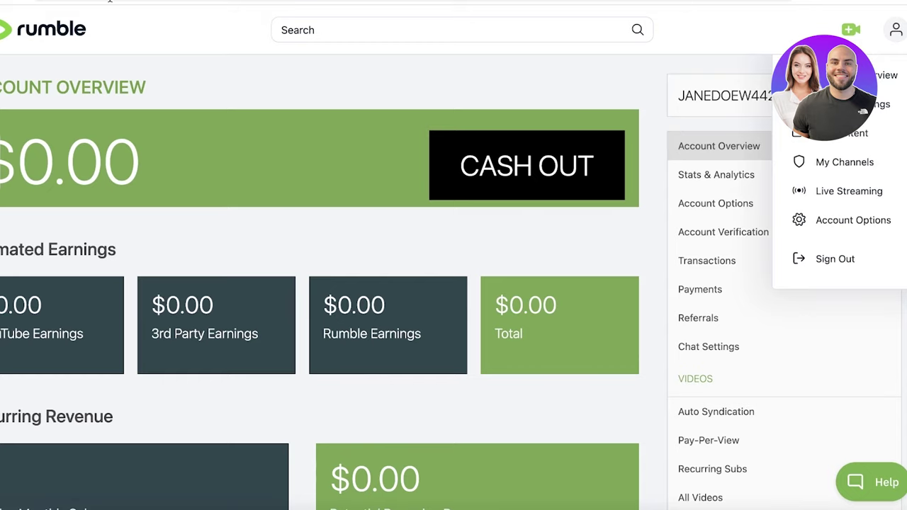
pyautogui.click(1, 29)
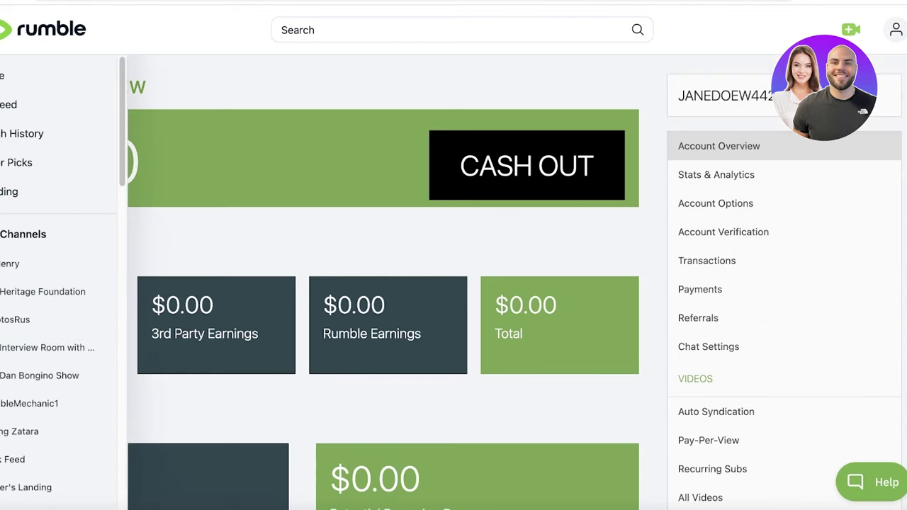
# Open the referrals page and review its referral URL, referral statistics and commissions earned.
pyautogui.click(896, 32)
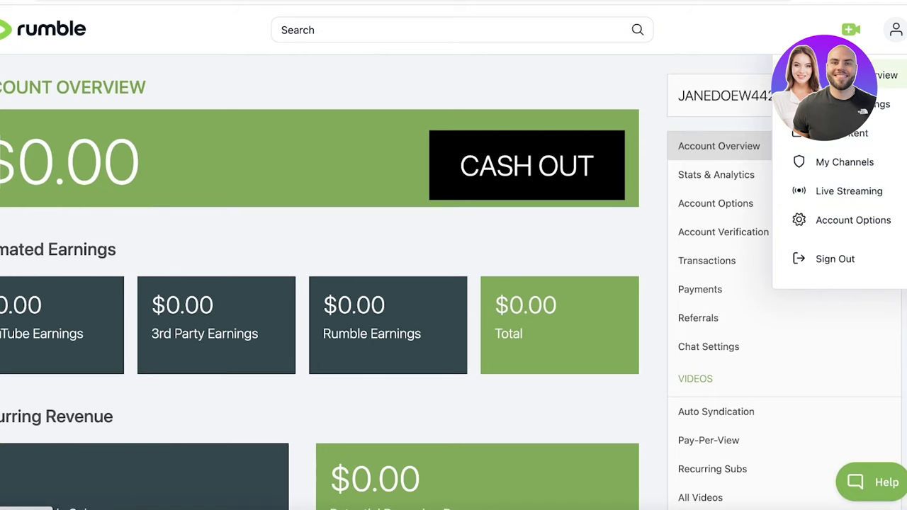
pyautogui.scroll(-2, 709, 180)
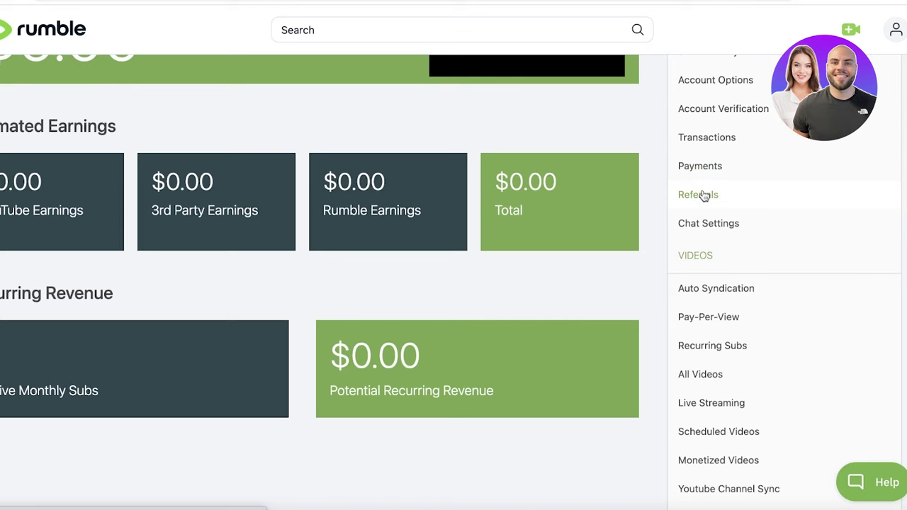
pyautogui.click(700, 195)
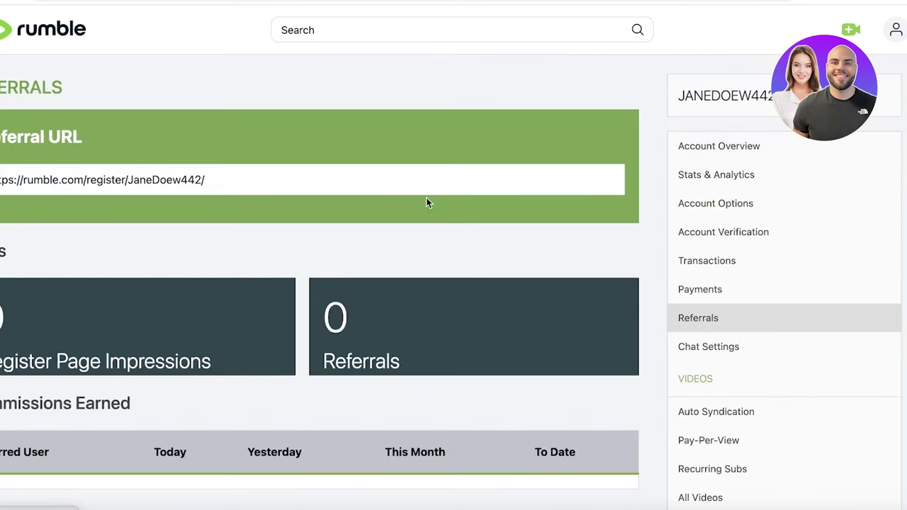
pyautogui.scroll(-3, 418, 201)
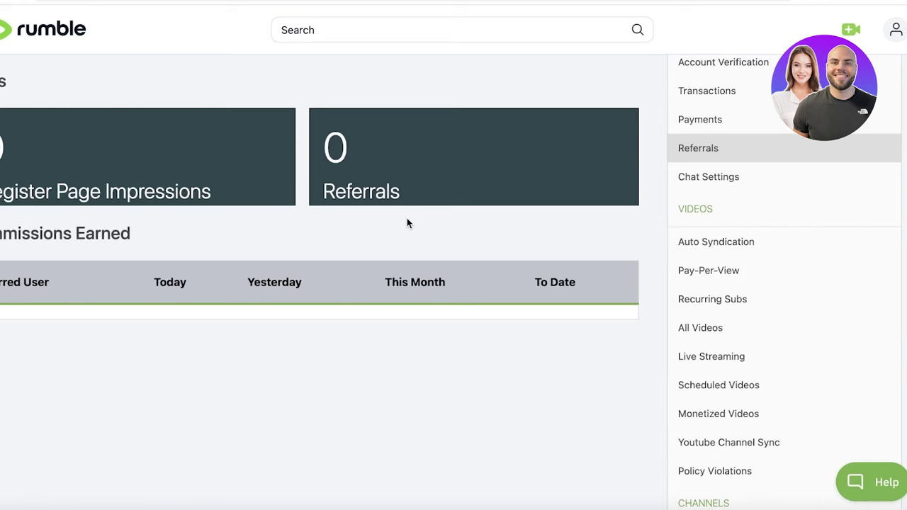
pyautogui.scroll(3, 406, 223)
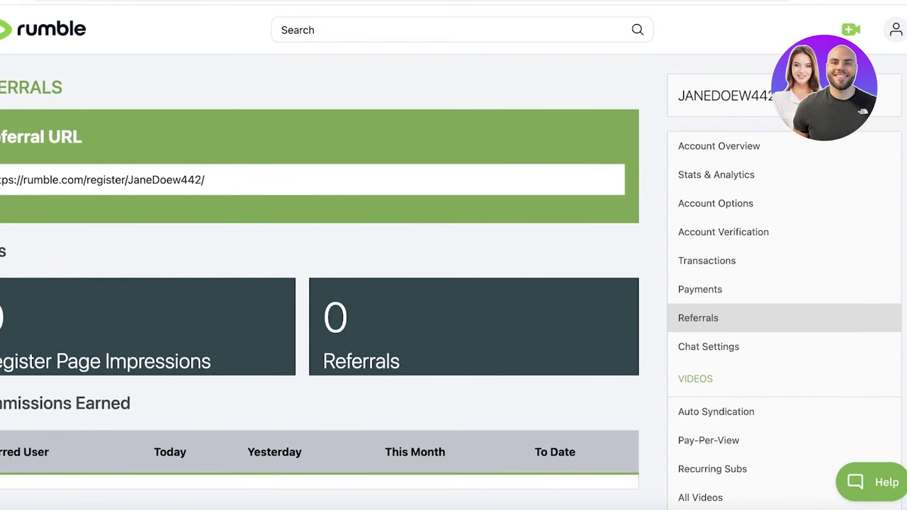
# Return to the account overview and mute the computer's sound.
pyautogui.click(895, 29)
pyautogui.click(882, 73)
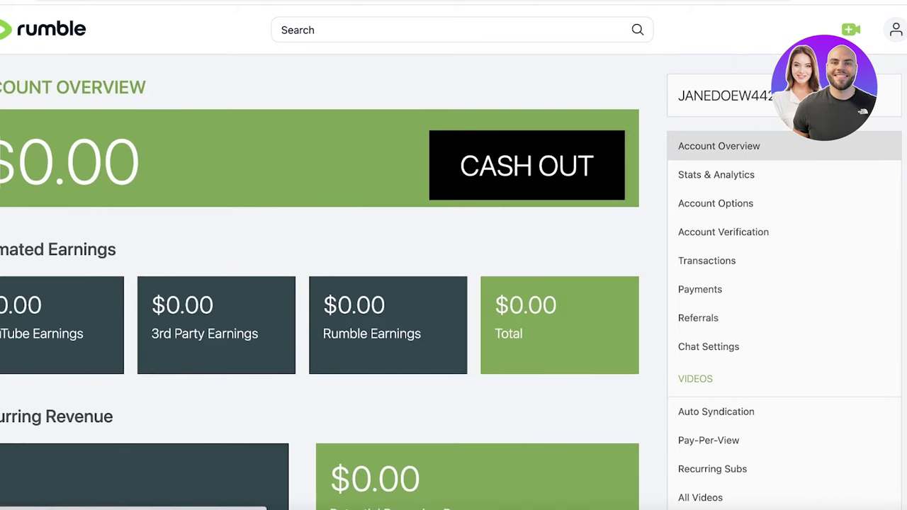
pyautogui.press('XF86AudioMute')
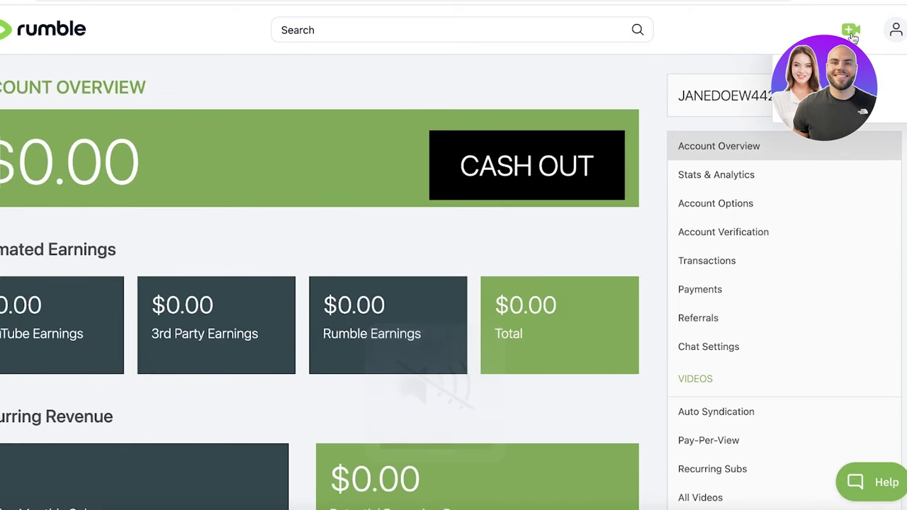
# Start a new video upload using the vecteezy .mov clip of the hiking family from the Downloads folder.
pyautogui.click(851, 31)
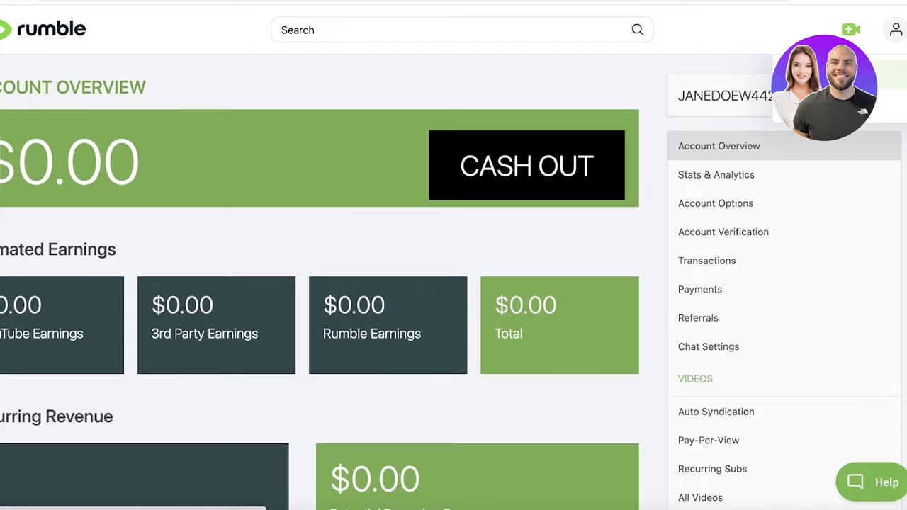
pyautogui.click(851, 73)
pyautogui.click(223, 246)
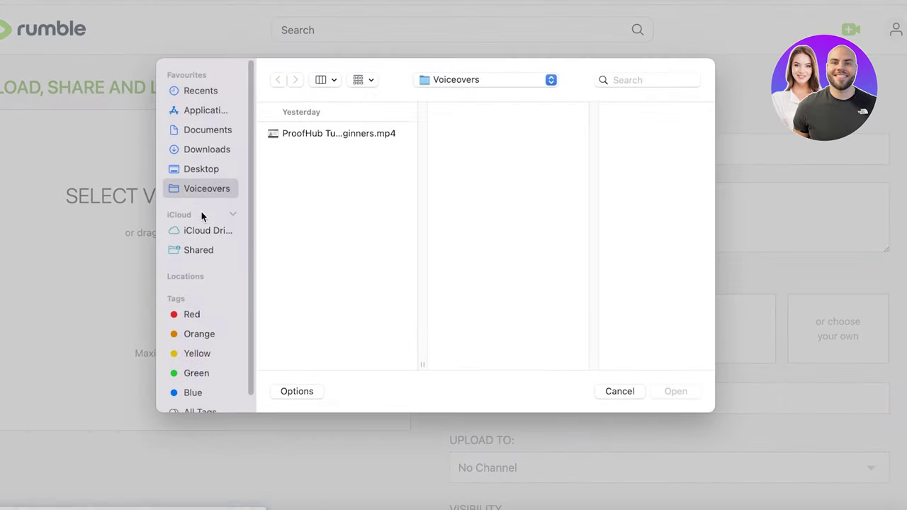
pyautogui.click(203, 167)
pyautogui.click(244, 150)
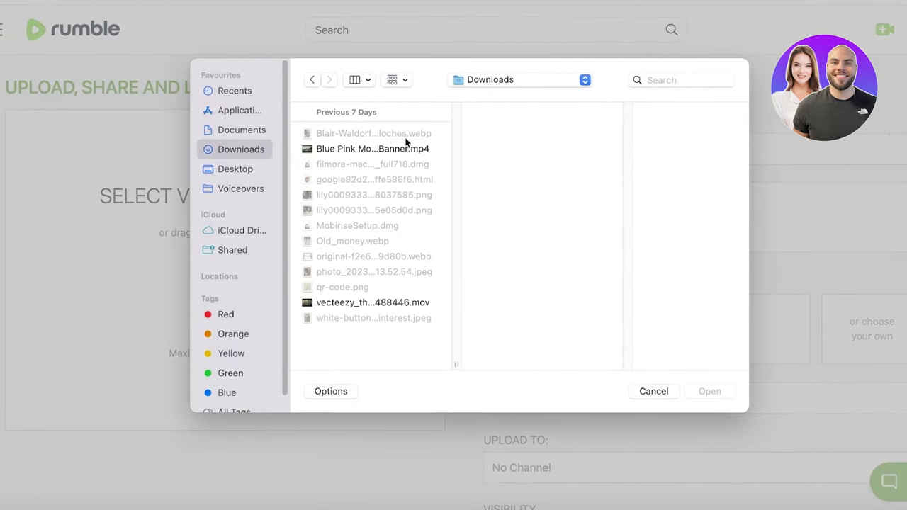
pyautogui.click(393, 150)
pyautogui.click(381, 303)
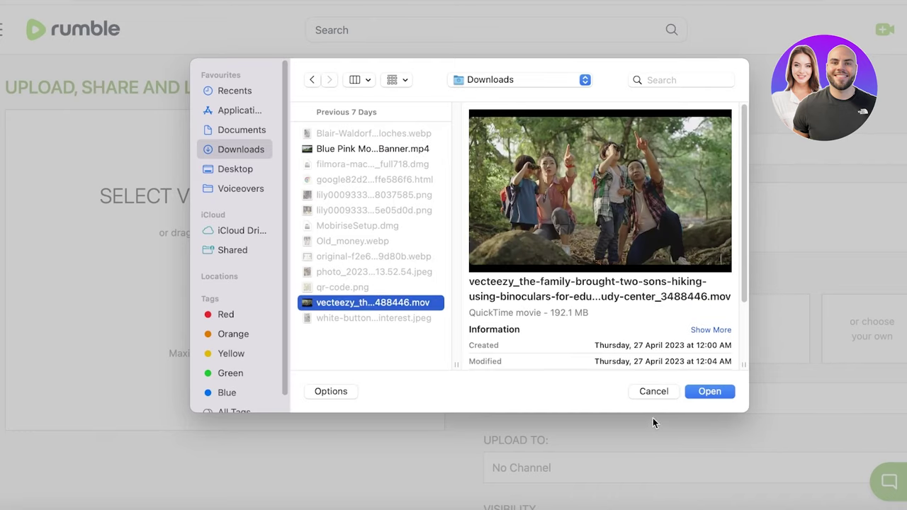
pyautogui.click(709, 391)
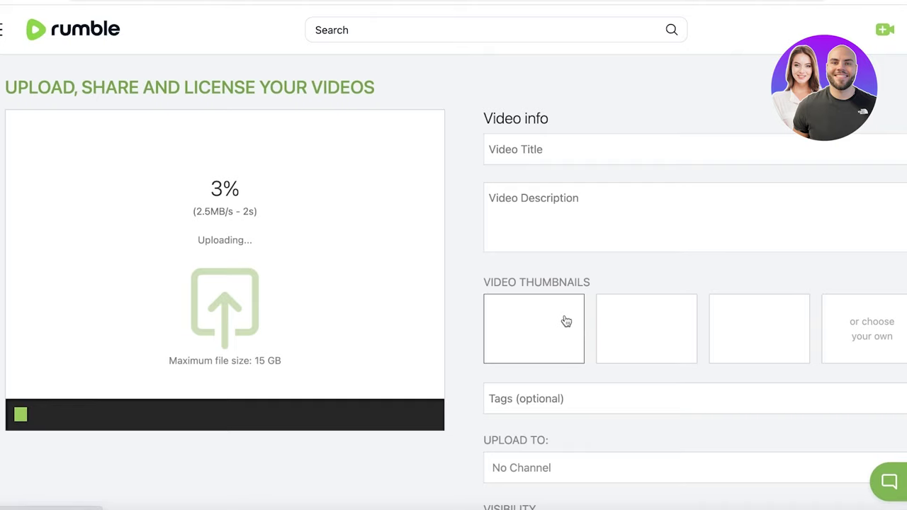
# Review the upload form's title, description, thumbnail, tags, channel and visibility fields.
pyautogui.scroll(-2, 566, 321)
pyautogui.scroll(-3, 602, 173)
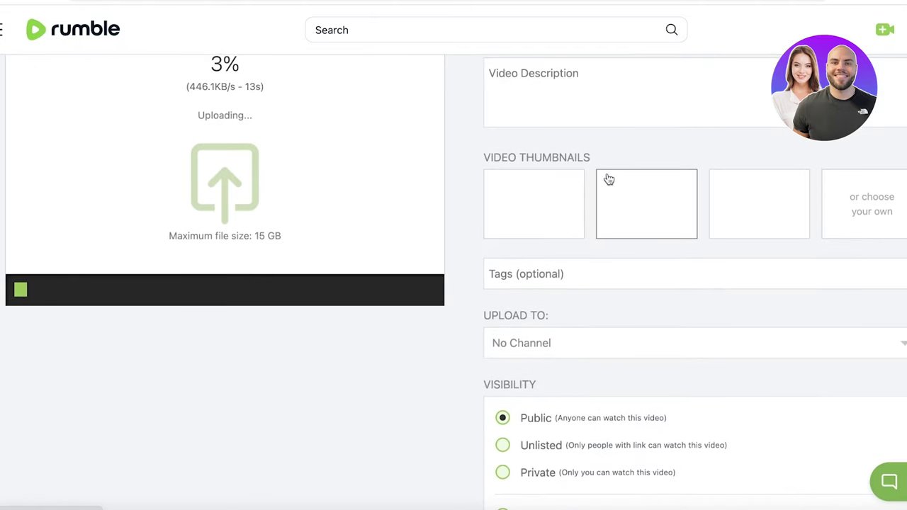
pyautogui.scroll(3, 605, 177)
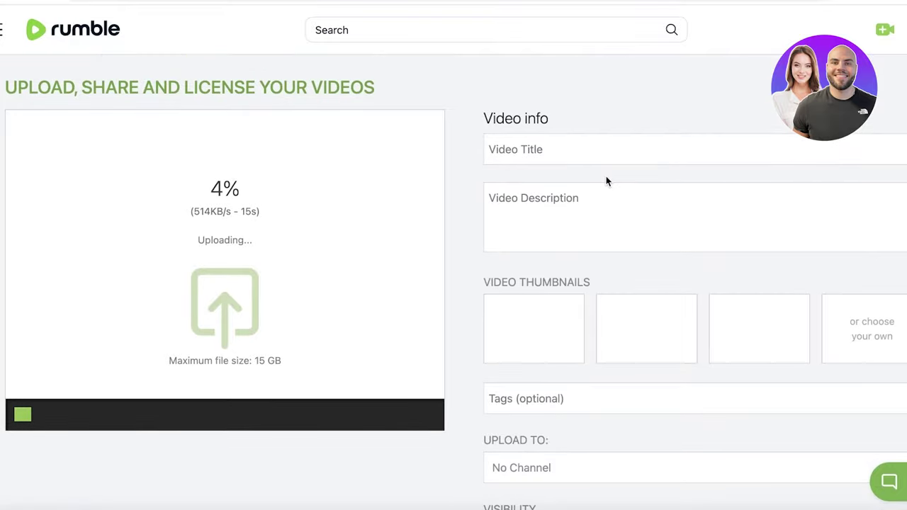